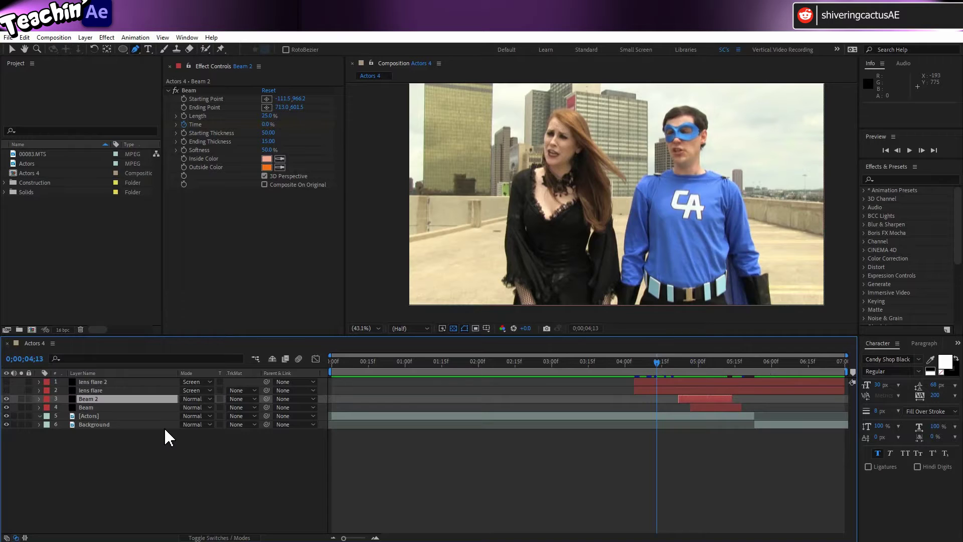
# Split the Actors layer at 0;00;05;06 and extend the end of the earlier part back to 0;00;05;22.
pyautogui.click(127, 416)
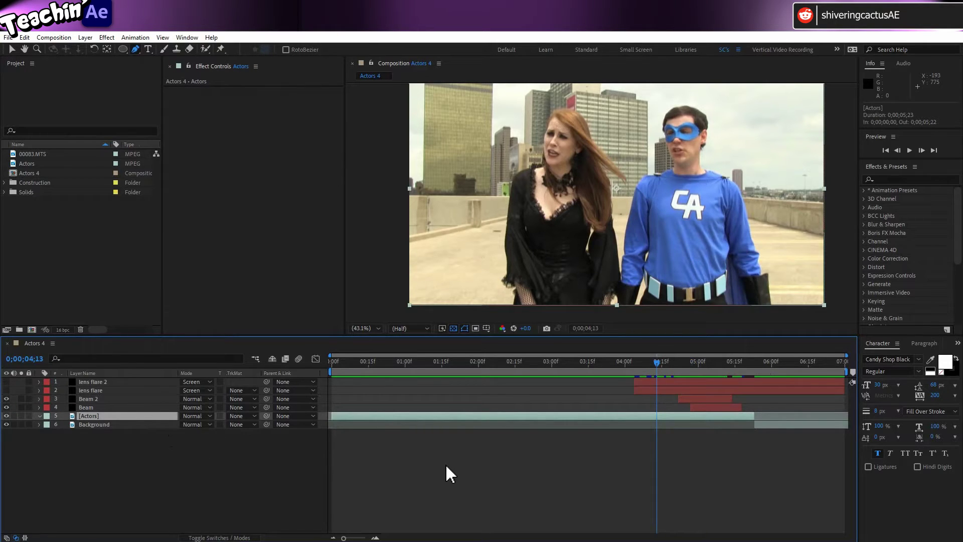
pyautogui.click(655, 363)
pyautogui.moveTo(665, 364); pyautogui.dragTo(712, 366)
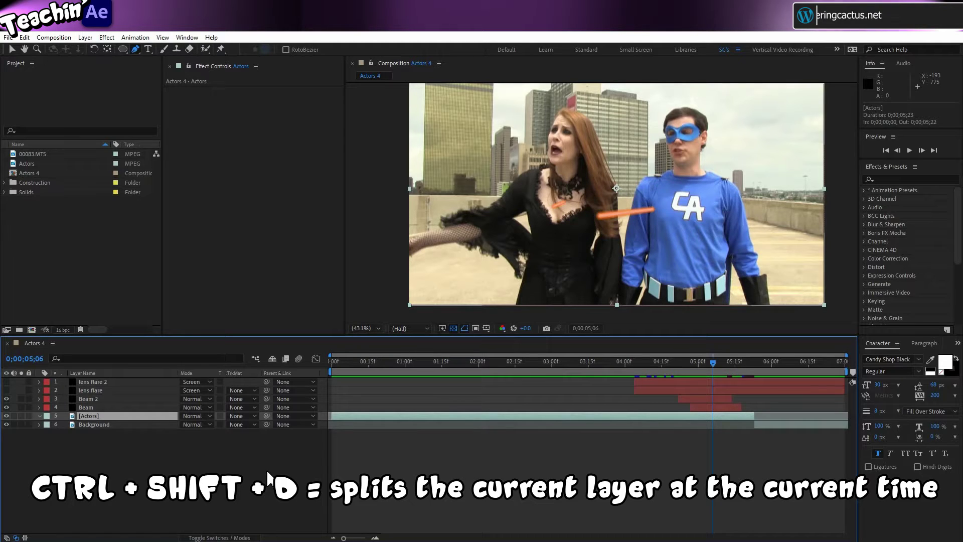
pyautogui.hotkey('ctrl', 'shift', 'd')
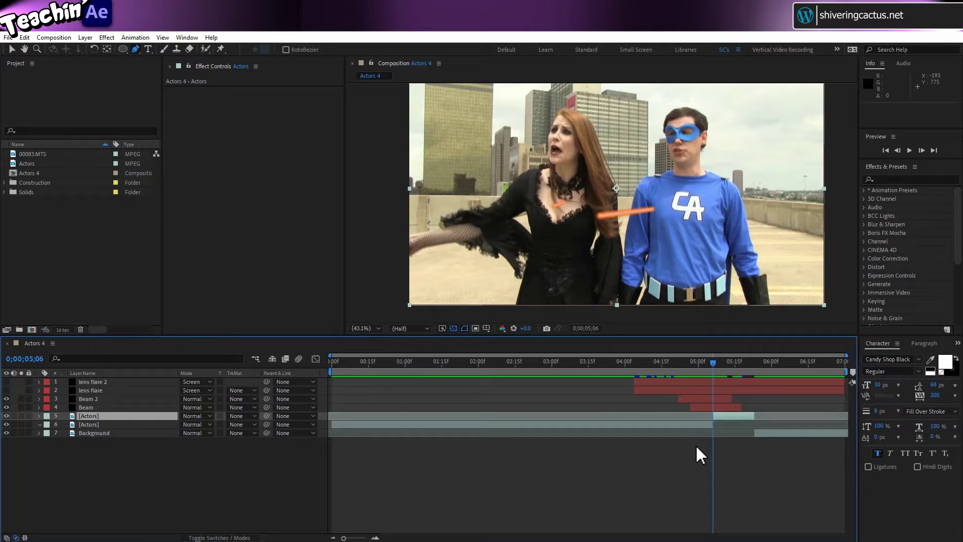
pyautogui.click(132, 424)
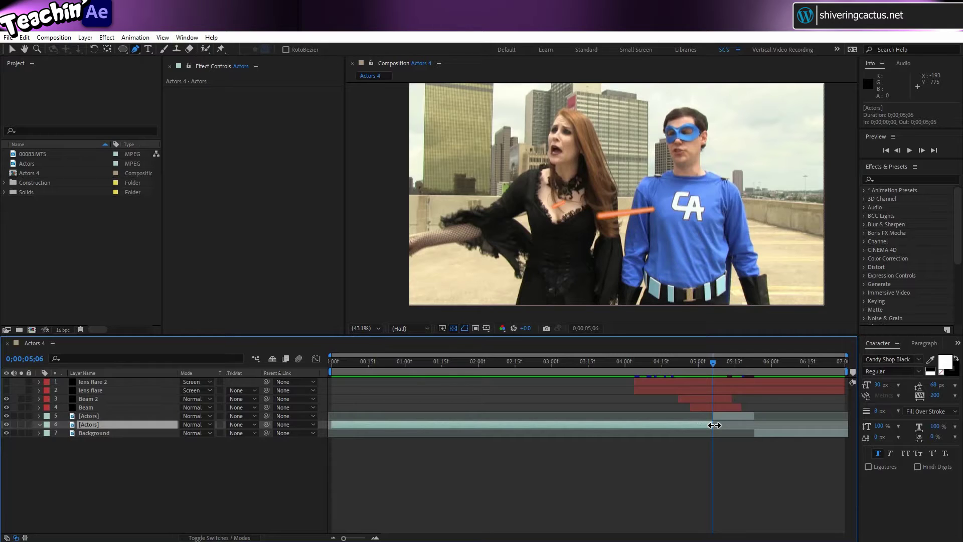
pyautogui.moveTo(713, 426); pyautogui.dragTo(755, 426)
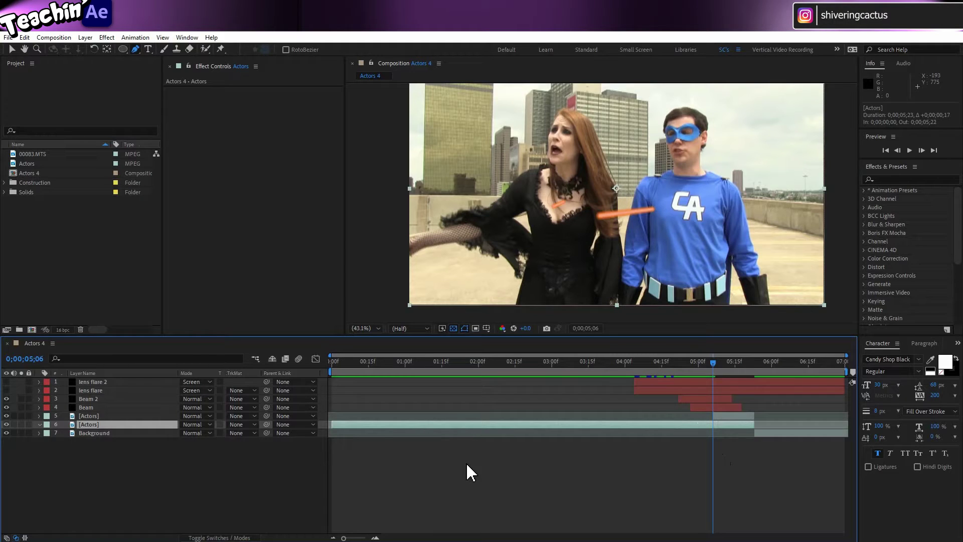
# Rename the upper Actors layer, the one starting at 0;00;05;06, as "glow left".
pyautogui.click(104, 416)
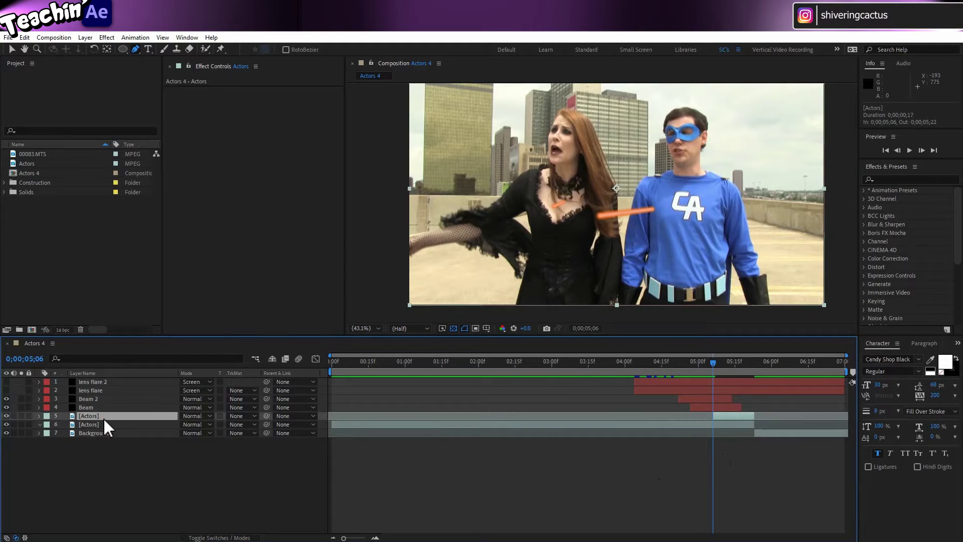
pyautogui.press('Return')
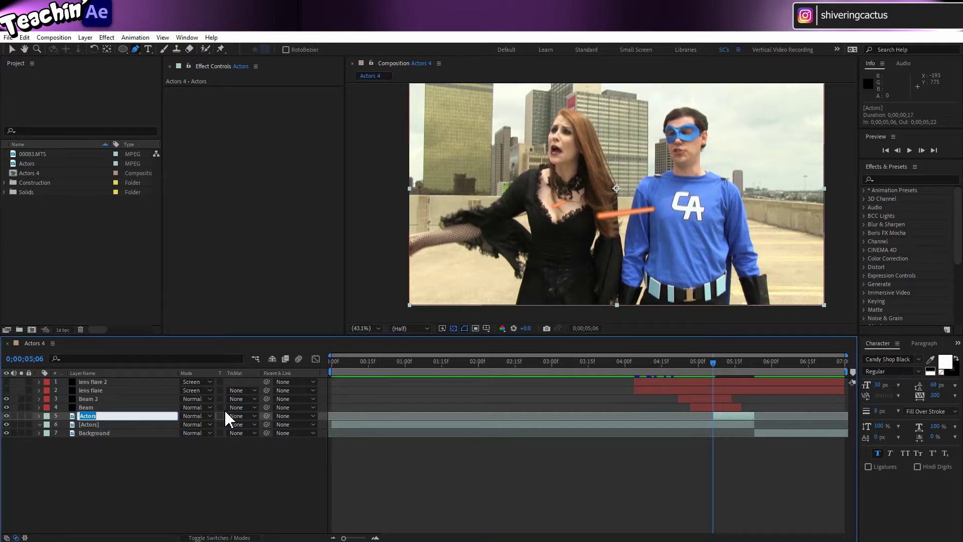
pyautogui.write('glow')
pyautogui.write('left')
pyautogui.press('Return')
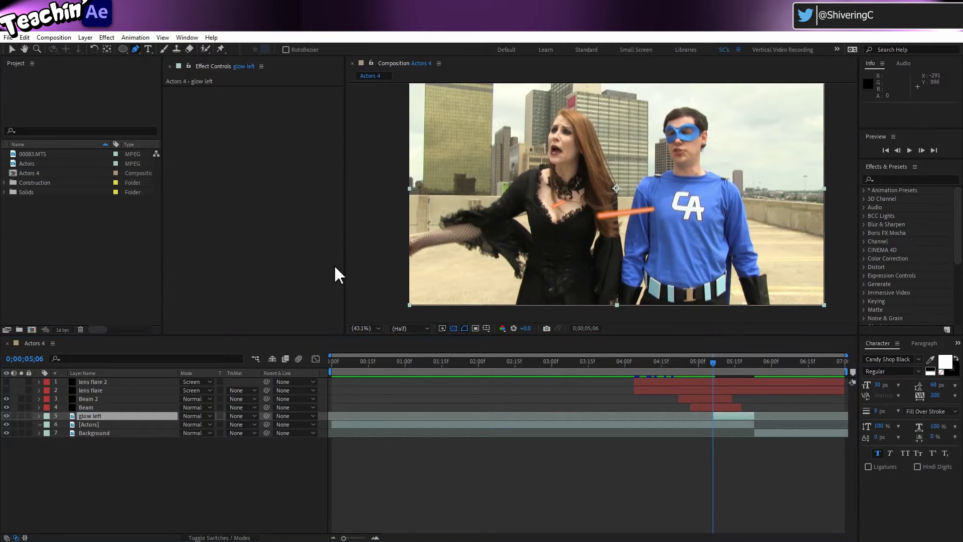
# Draw a closed Pen tool mask around the woman on the glow left layer, including her outstretched arm, and solo the layer.
pyautogui.click(559, 114)
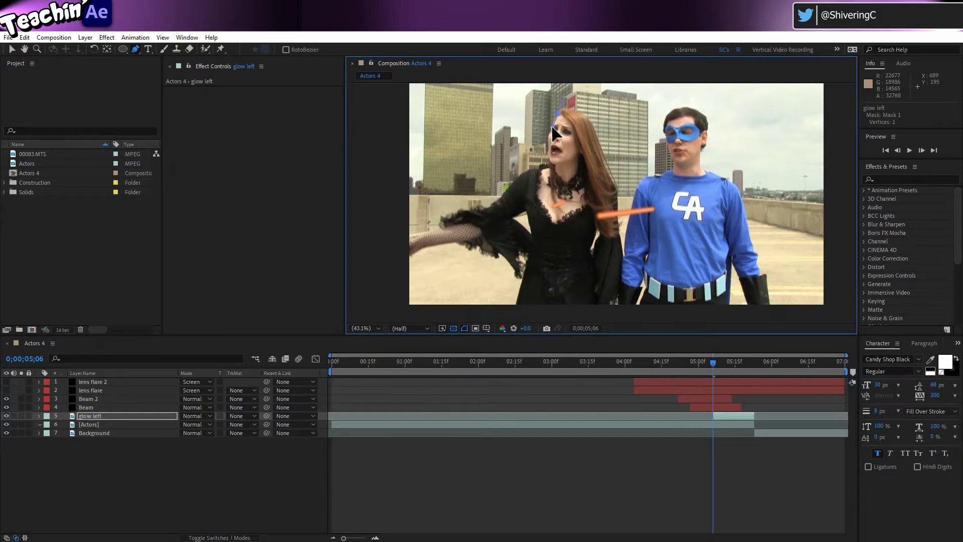
pyautogui.moveTo(554, 133); pyautogui.dragTo(486, 215)
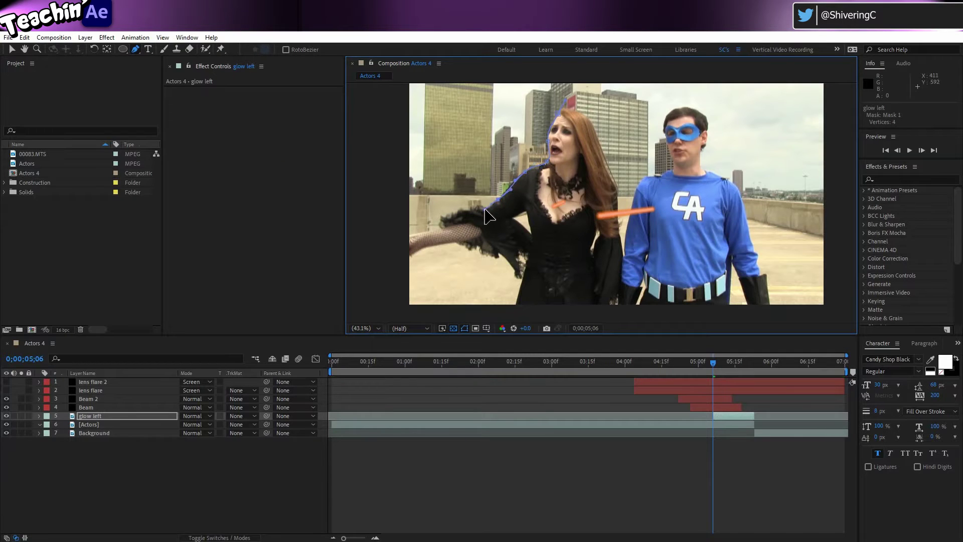
pyautogui.click(464, 212)
pyautogui.click(439, 222)
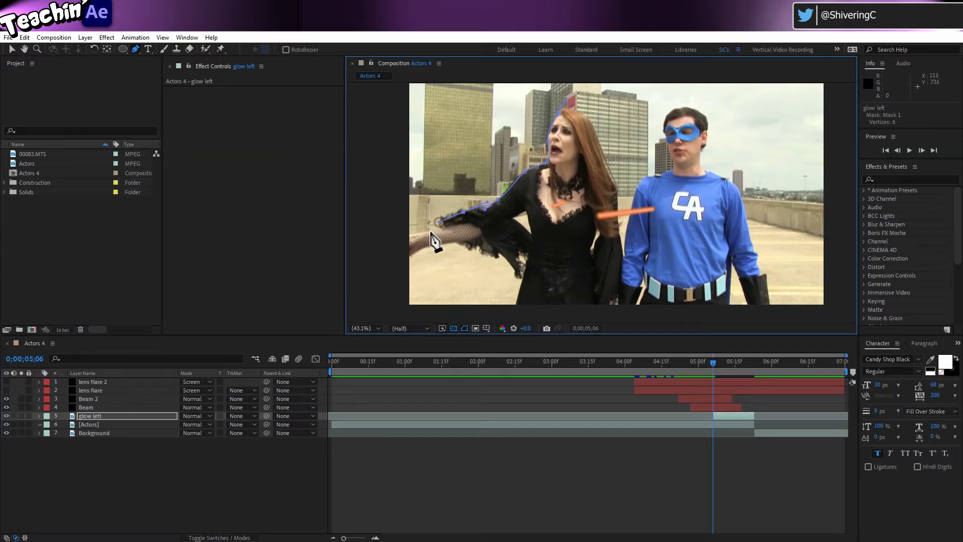
pyautogui.moveTo(408, 236); pyautogui.dragTo(437, 244)
pyautogui.click(405, 269)
pyautogui.click(397, 281)
pyautogui.moveTo(457, 242); pyautogui.dragTo(486, 255)
pyautogui.moveTo(507, 262); pyautogui.dragTo(539, 315)
pyautogui.moveTo(569, 316); pyautogui.dragTo(592, 316)
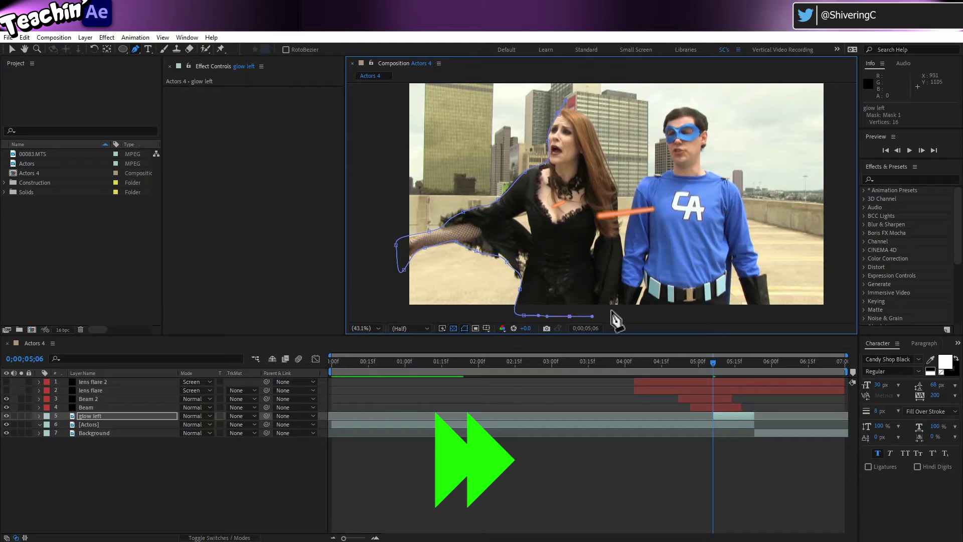
pyautogui.click(616, 308)
pyautogui.click(621, 248)
pyautogui.click(616, 207)
pyautogui.click(607, 153)
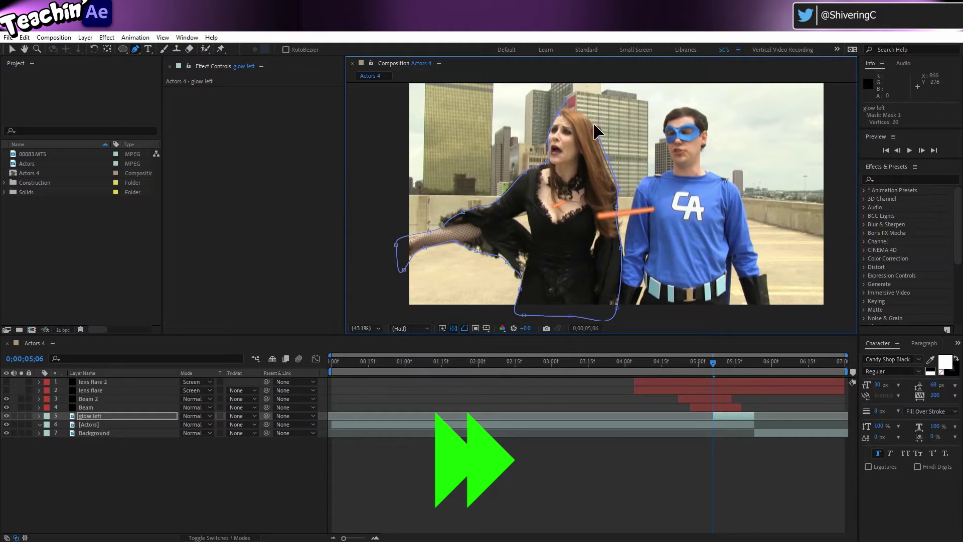
pyautogui.click(585, 114)
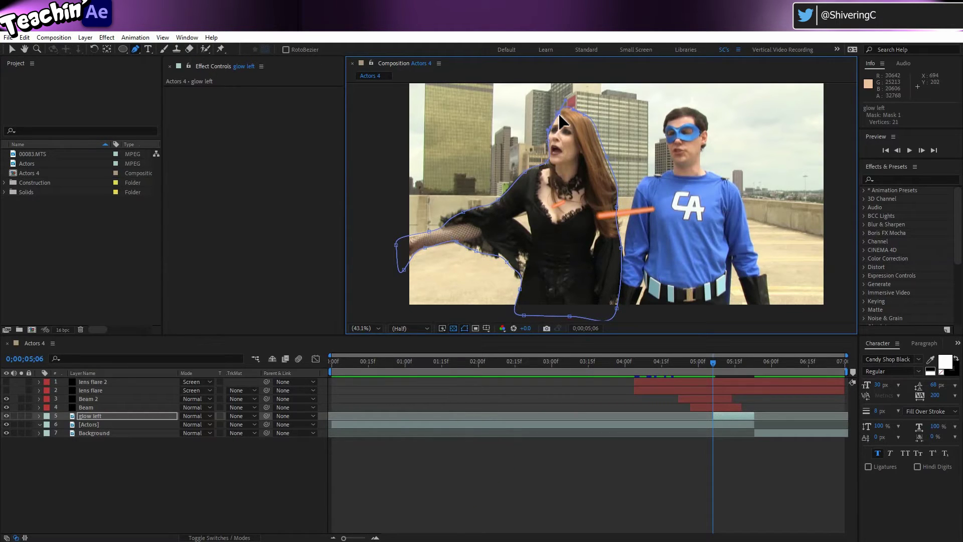
pyautogui.click(560, 116)
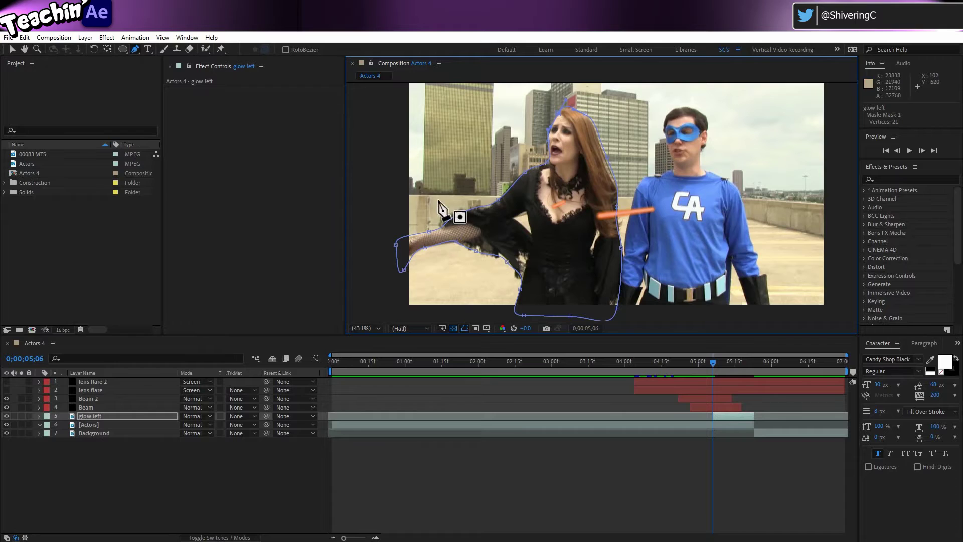
pyautogui.click(21, 416)
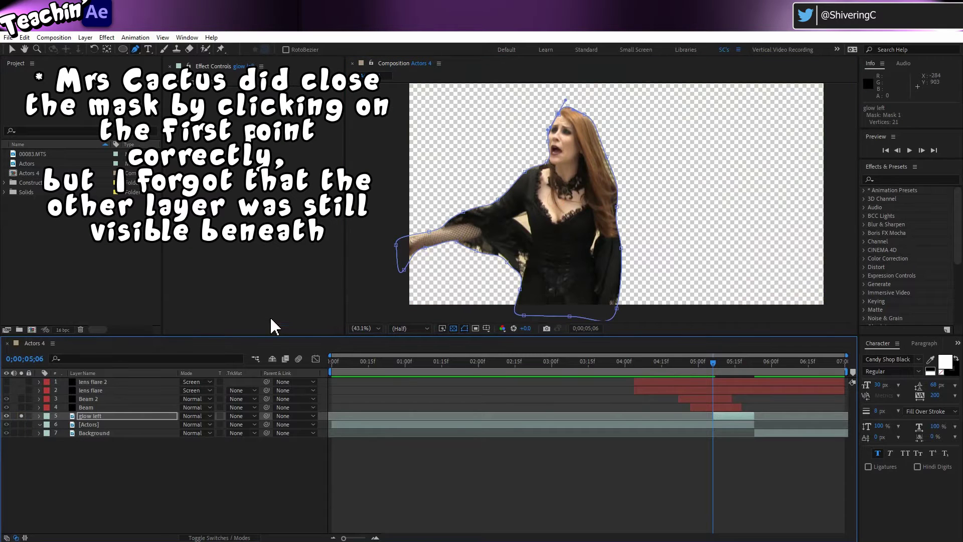
# Keyframe the mask path of glow left at 0;00;05;06 and set its mask feather to 19 pixels.
pyautogui.press('m')
pyautogui.press('m')
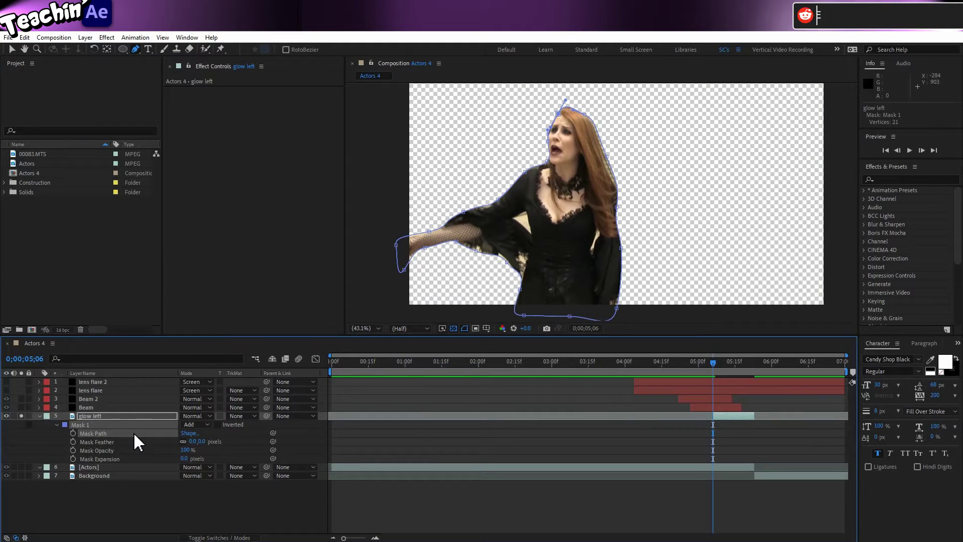
pyautogui.click(72, 433)
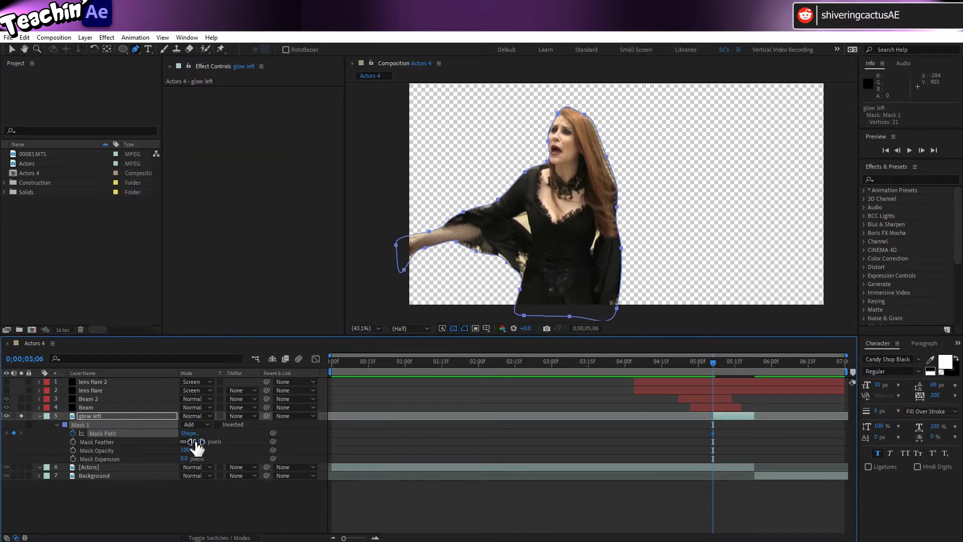
pyautogui.moveTo(196, 445)
pyautogui.mouseDown()
pyautogui.moveTo(268, 444)
pyautogui.moveTo(212, 449)
pyautogui.mouseUp()
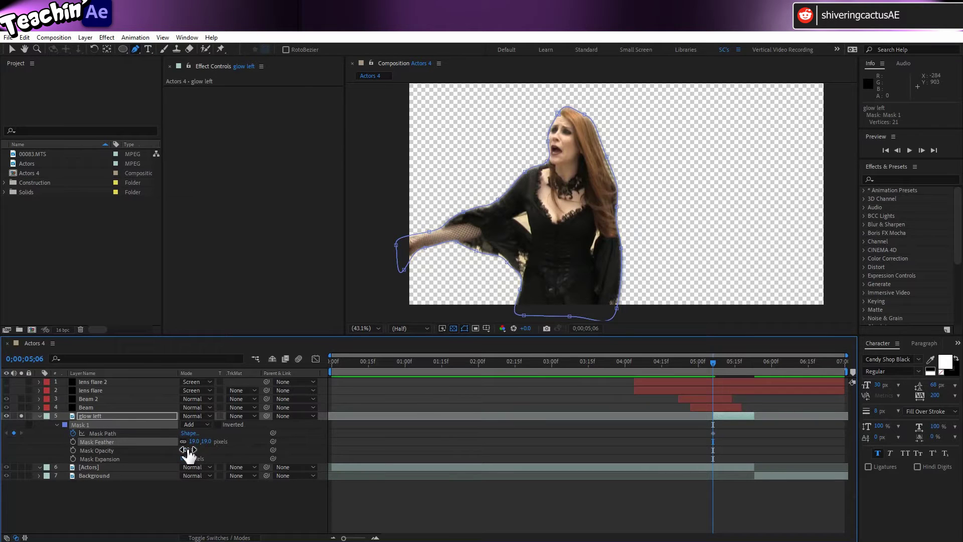
# Try out the mask's opacity and a larger mask expansion, returning them to 100% and 0 pixels.
pyautogui.moveTo(189, 450); pyautogui.dragTo(224, 450)
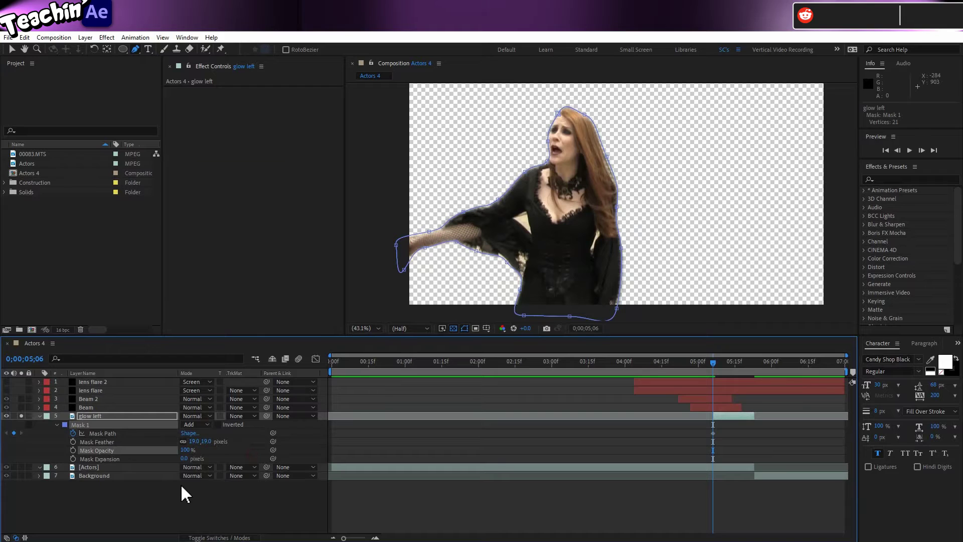
pyautogui.click(184, 458)
pyautogui.moveTo(185, 458); pyautogui.dragTo(205, 476)
pyautogui.click(185, 459)
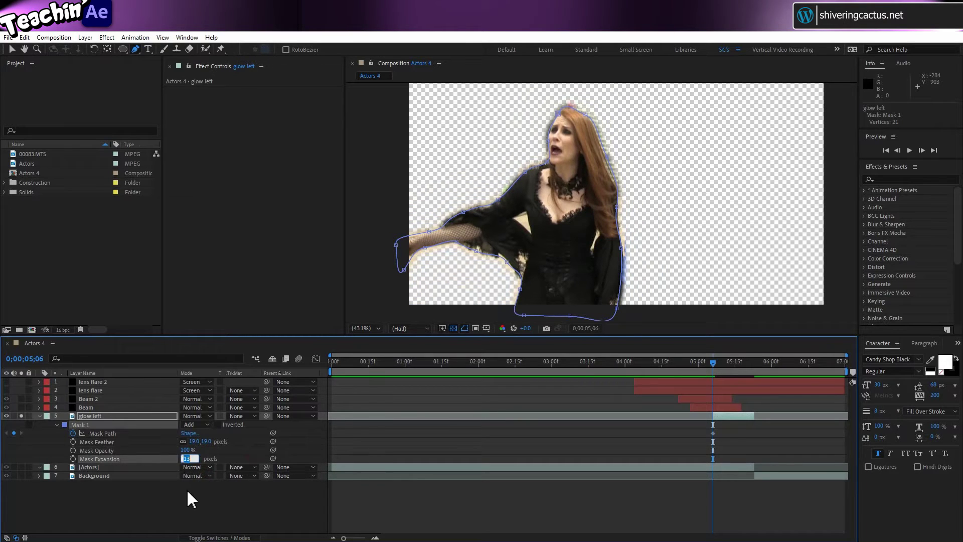
pyautogui.write('0')
pyautogui.press('Return')
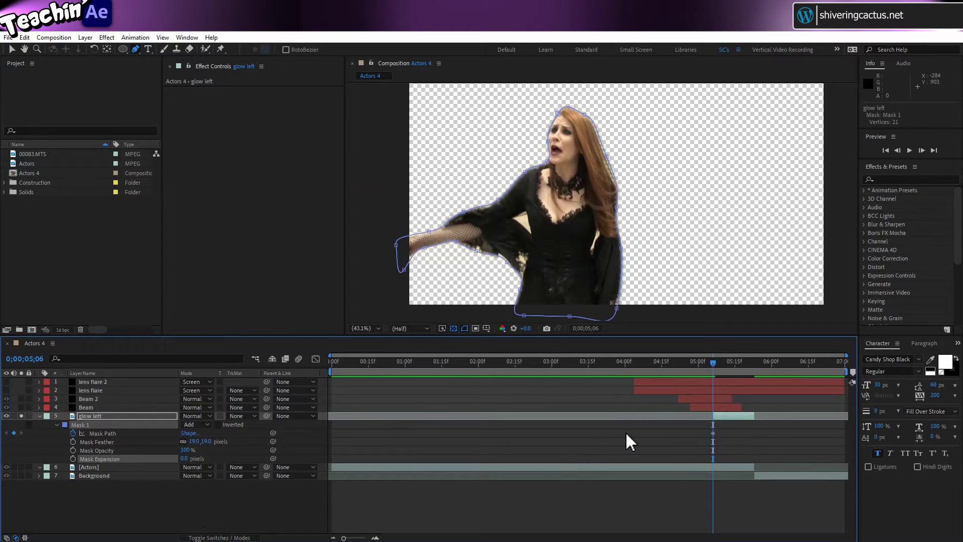
# Adjust the mask path along the woman's hair at 0;00;05;09.
pyautogui.press('pagedown')
pyautogui.press('pagedown')
pyautogui.press('pagedown')
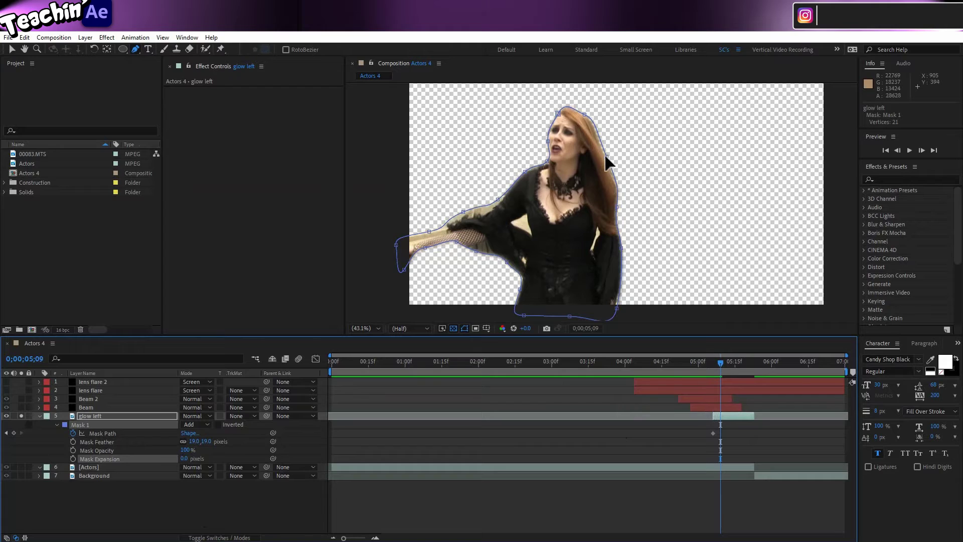
pyautogui.moveTo(608, 160); pyautogui.dragTo(609, 167)
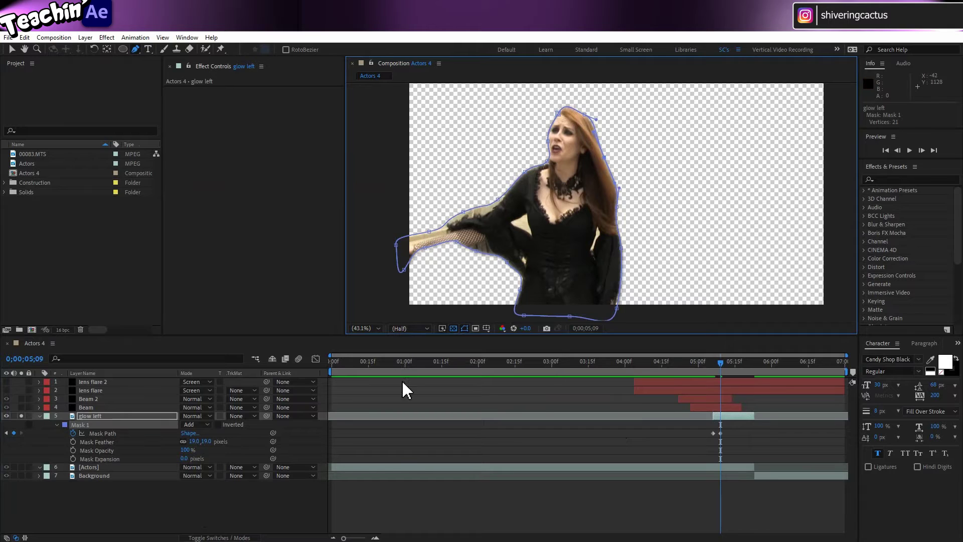
# Set the mode of Mask 1 to None and reshape its path around the outstretched arm at 0;00;05;09.
pyautogui.click(207, 425)
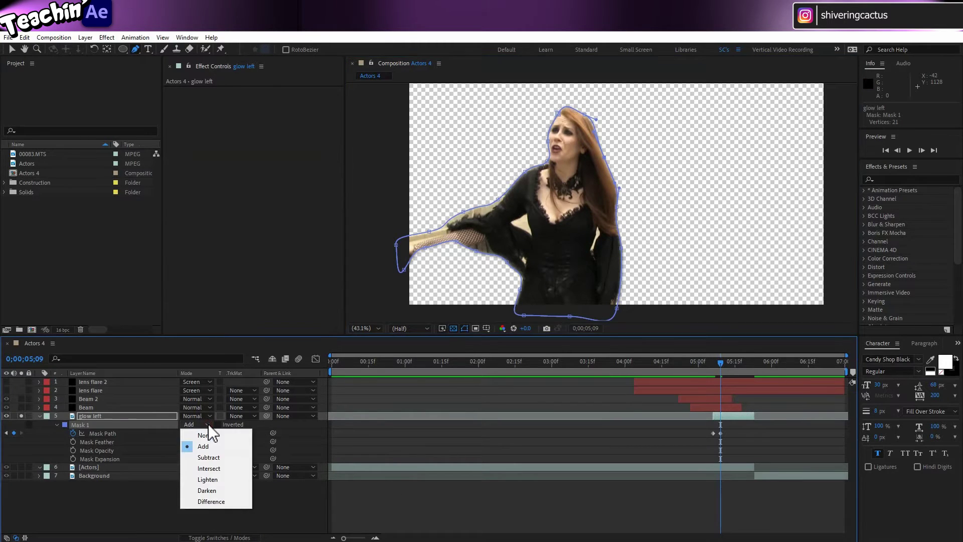
pyautogui.click(208, 435)
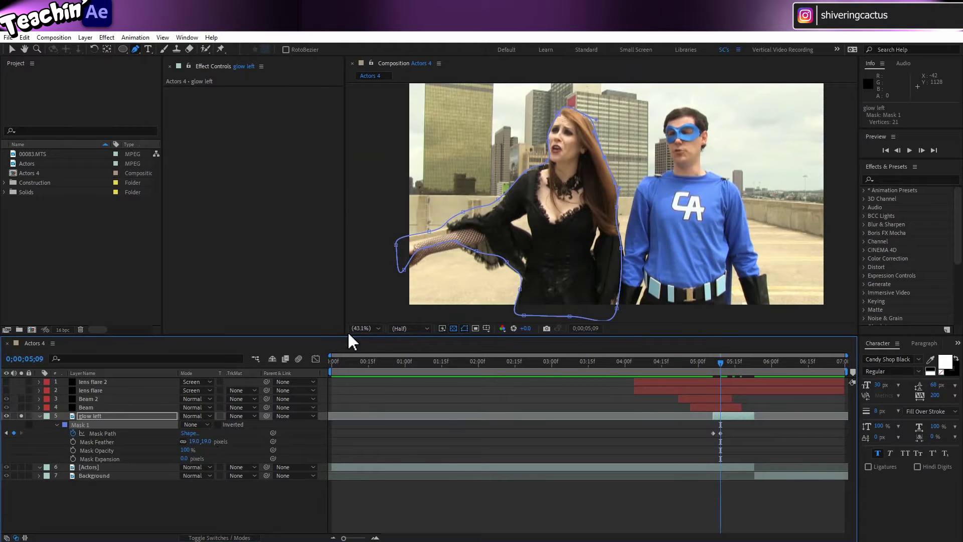
pyautogui.moveTo(428, 231); pyautogui.dragTo(501, 202)
pyautogui.click(463, 212)
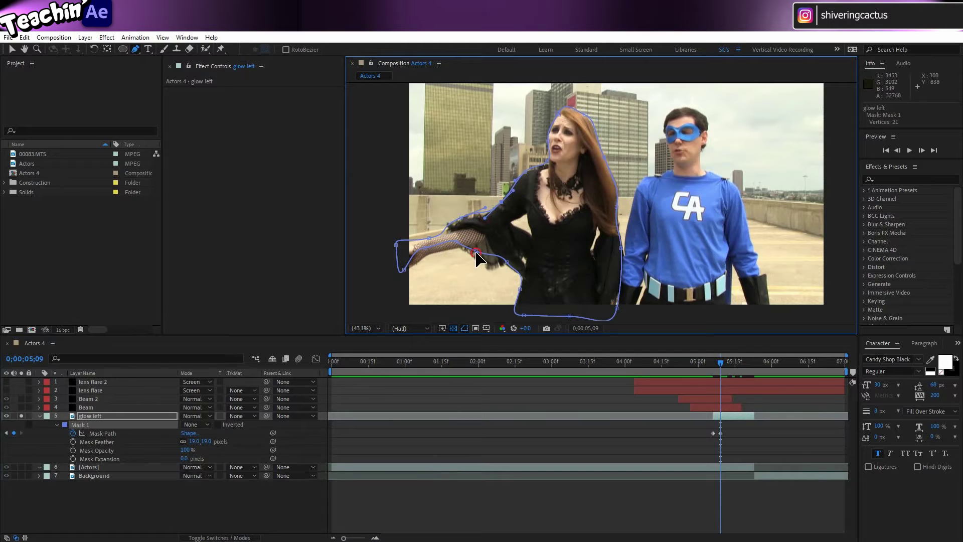
pyautogui.moveTo(475, 252); pyautogui.dragTo(454, 261)
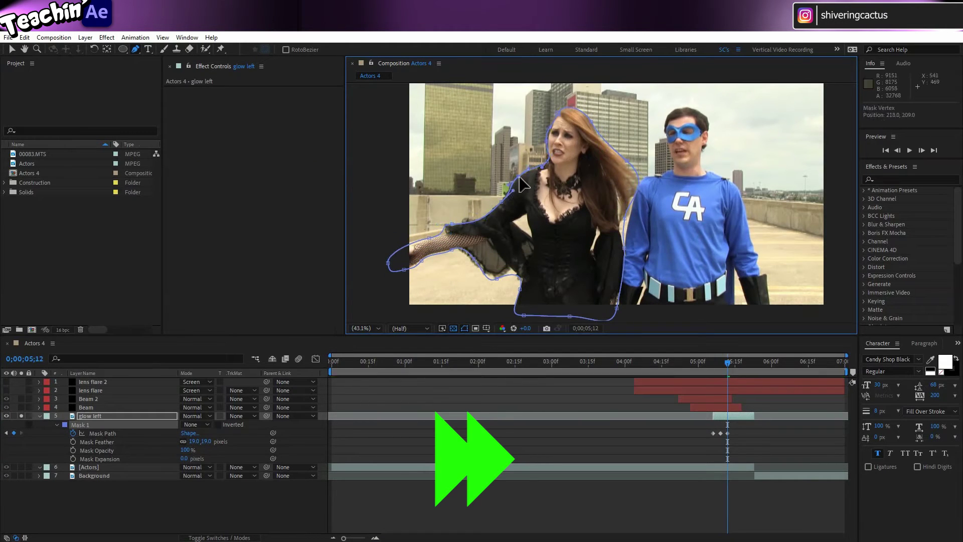
# Advance three frames at a time to 0;00;05;18, reshaping the mask path at each stop to follow the sleeve, arm and hair.
pyautogui.press('pagedown')
pyautogui.press('pagedown')
pyautogui.press('pagedown')
pyautogui.moveTo(474, 259); pyautogui.dragTo(484, 279)
pyautogui.moveTo(619, 206); pyautogui.dragTo(615, 184)
pyautogui.press('pagedown')
pyautogui.press('pagedown')
pyautogui.press('pagedown')
pyautogui.press('v')
pyautogui.hotkey('ctrl', 't')
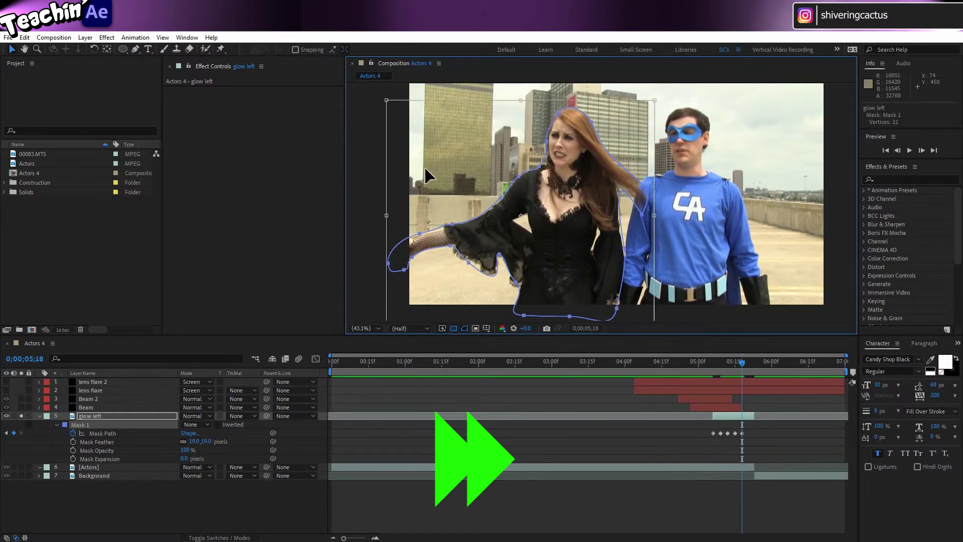
pyautogui.press('Return')
# Reshape the mask path around the sleeve and hair at 0;00;05;21 and 0;00;05;22, and set the mask mode back to Add.
pyautogui.press('pagedown')
pyautogui.press('pagedown')
pyautogui.press('pagedown')
pyautogui.moveTo(500, 266); pyautogui.dragTo(504, 266)
pyautogui.moveTo(641, 214); pyautogui.dragTo(615, 171)
pyautogui.press('pagedown')
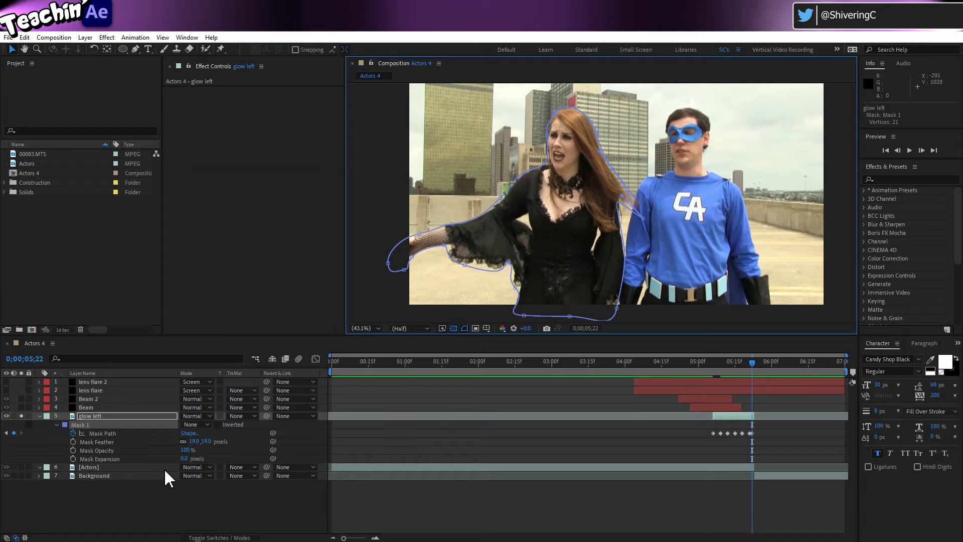
pyautogui.click(200, 425)
pyautogui.click(206, 447)
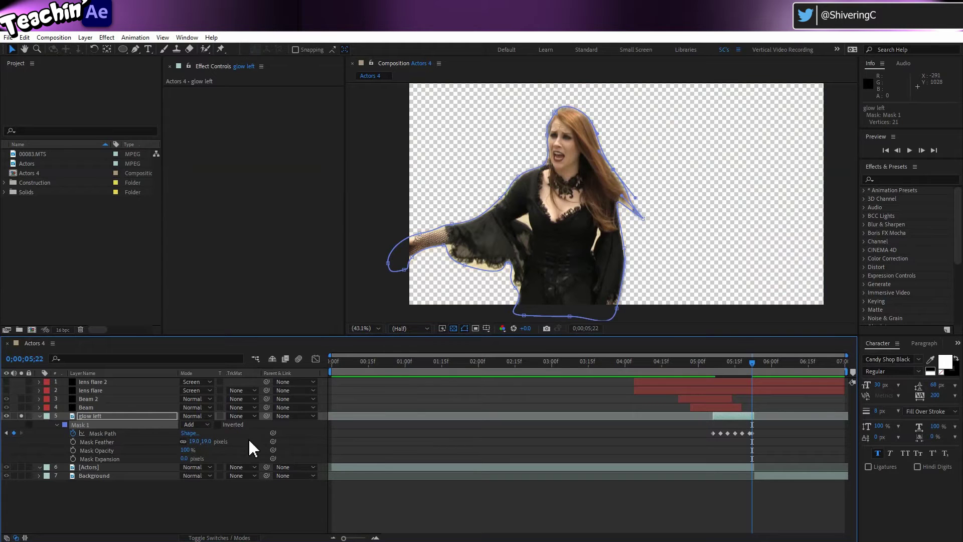
# Step back frame by frame from 0;00;05;22 to 0;00;05;13 to check how the mask follows the woman.
pyautogui.press('pageup')
pyautogui.press('pageup')
pyautogui.press('pageup')
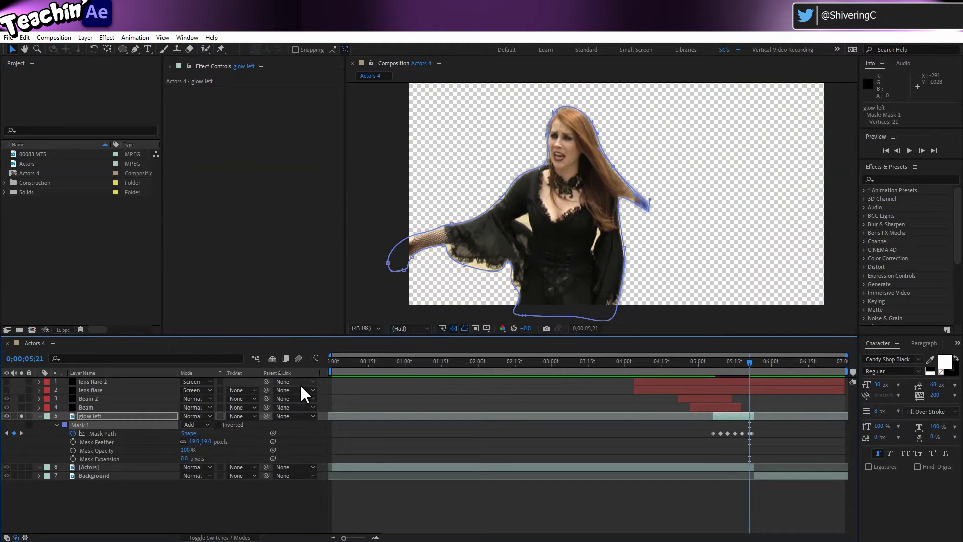
pyautogui.press('pageup')
pyautogui.press('pageup')
pyautogui.press('pageup')
pyautogui.press('pageup')
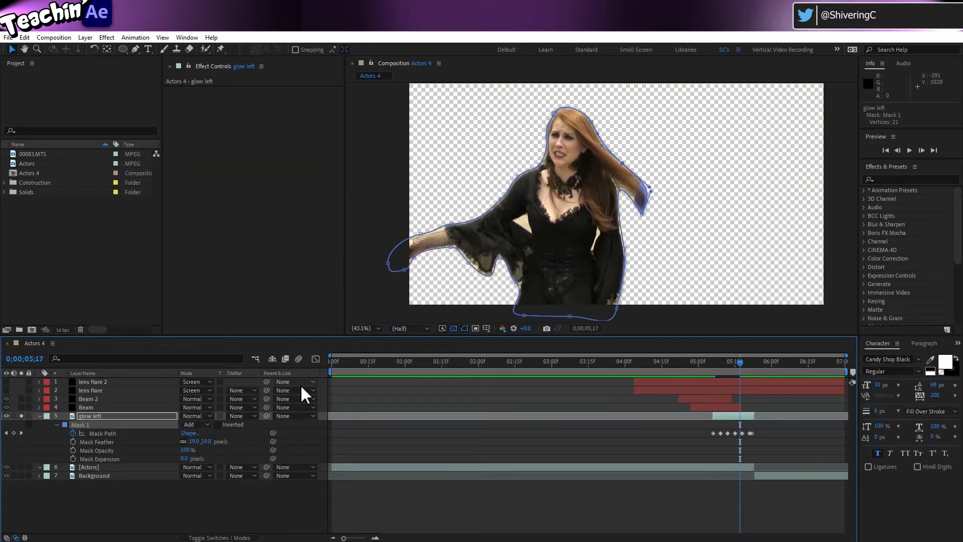
pyautogui.press('pageup')
pyautogui.press('pageup')
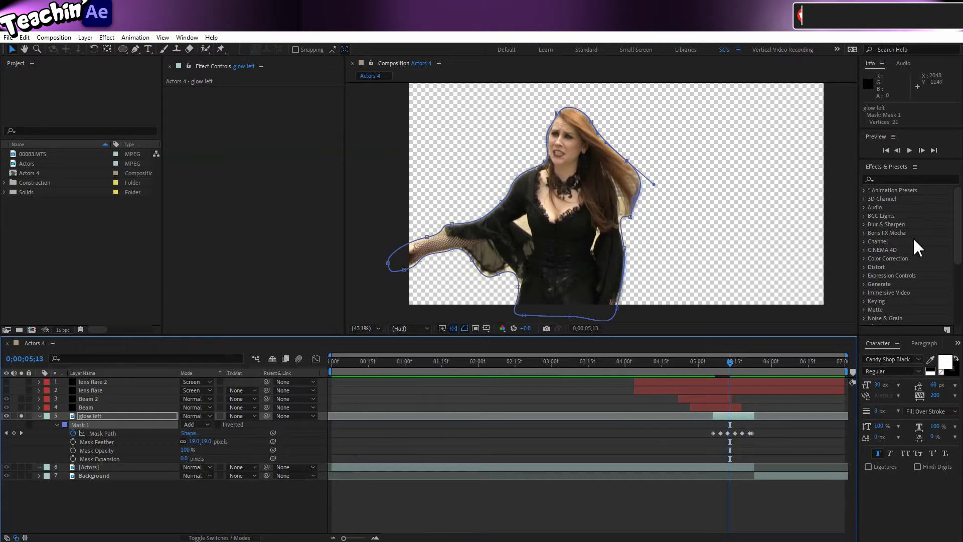
# Find the Tint effect and apply it to the glow left layer.
pyautogui.click(890, 178)
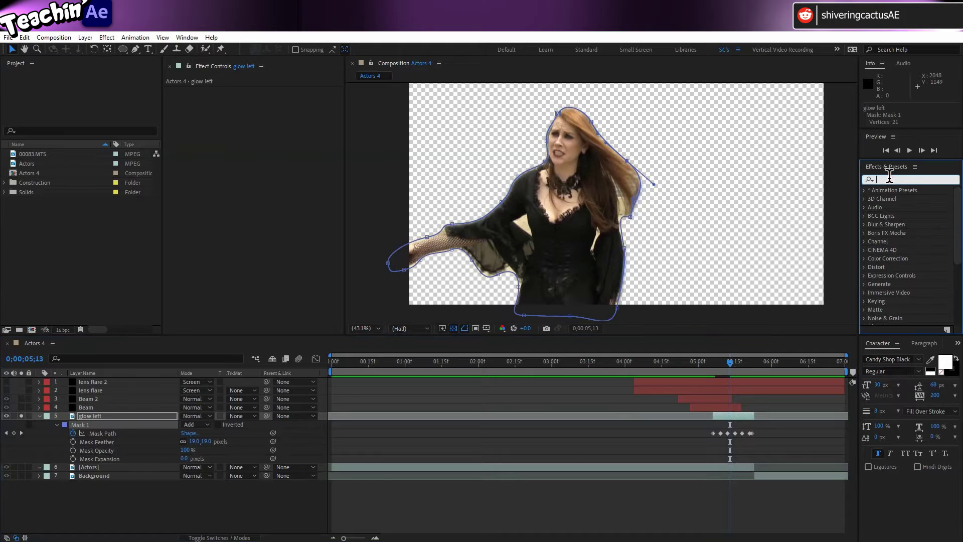
pyautogui.write('tint')
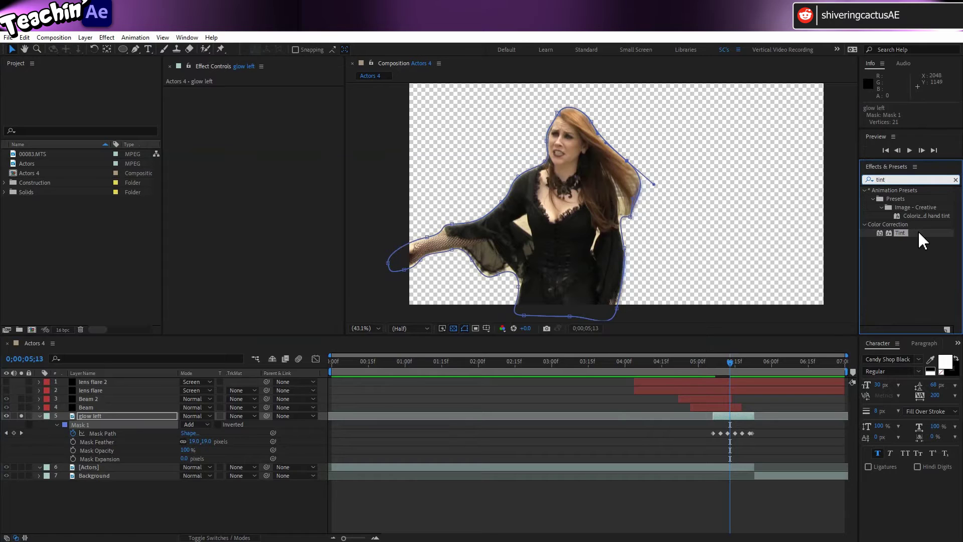
pyautogui.click(901, 231)
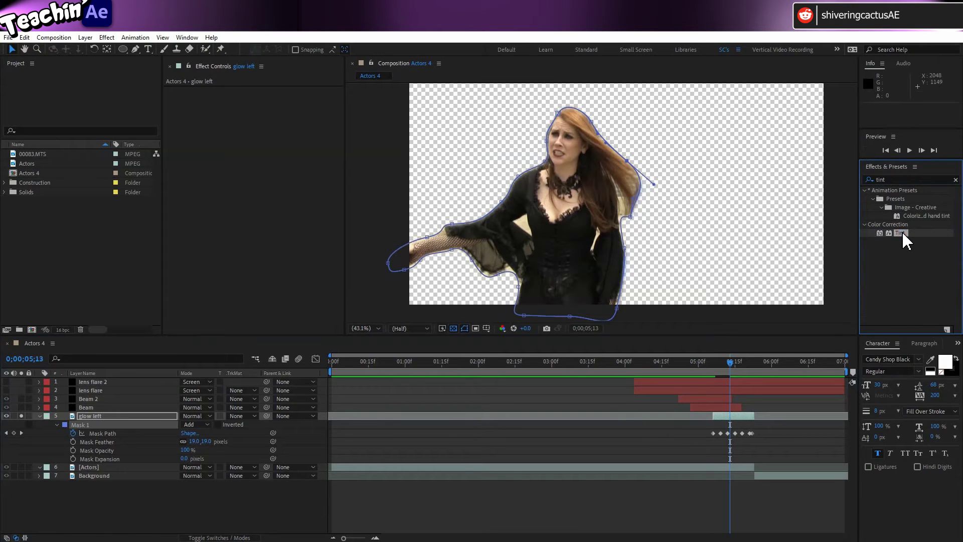
pyautogui.moveTo(902, 231); pyautogui.dragTo(581, 222)
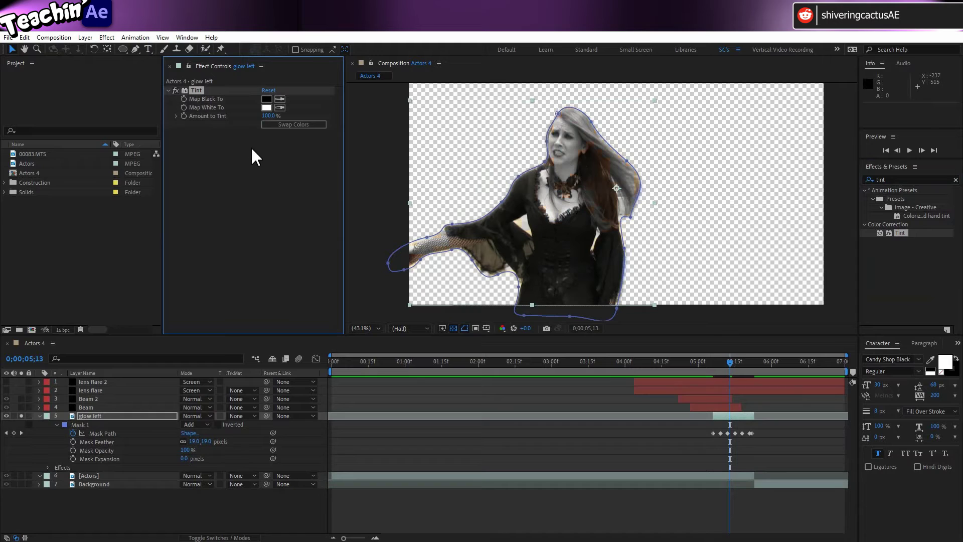
# Set the Tint effect's Map Black To colour to orange-red FF3000.
pyautogui.click(266, 99)
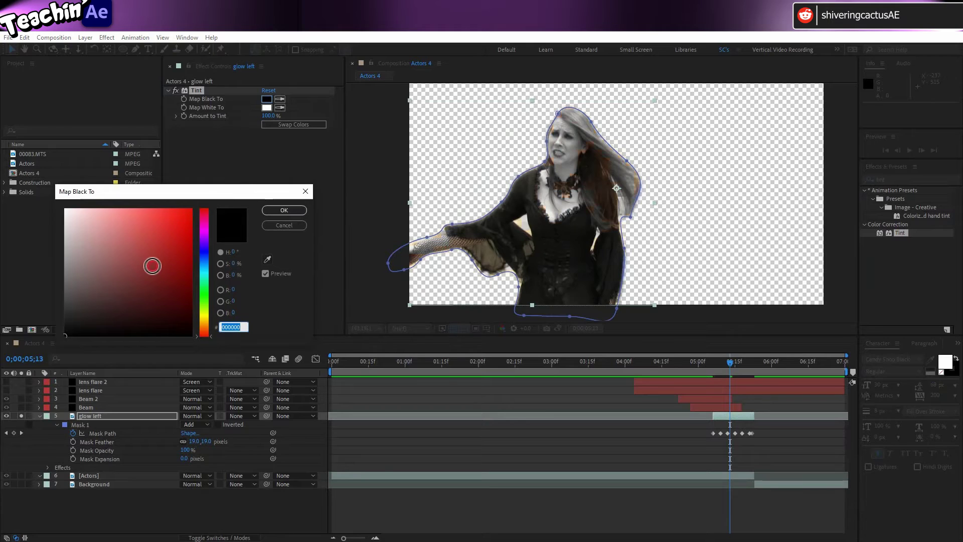
pyautogui.moveTo(152, 266); pyautogui.dragTo(196, 202)
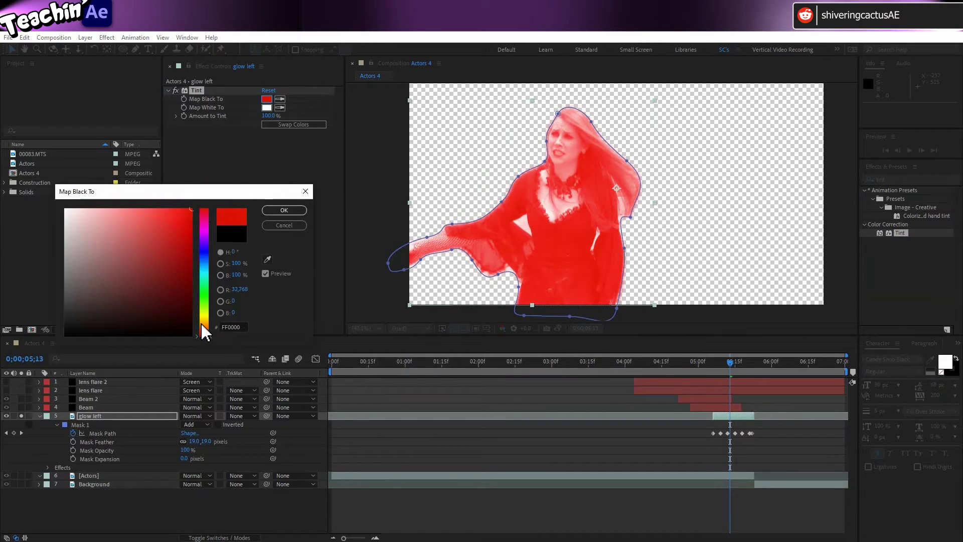
pyautogui.moveTo(202, 325); pyautogui.dragTo(202, 329)
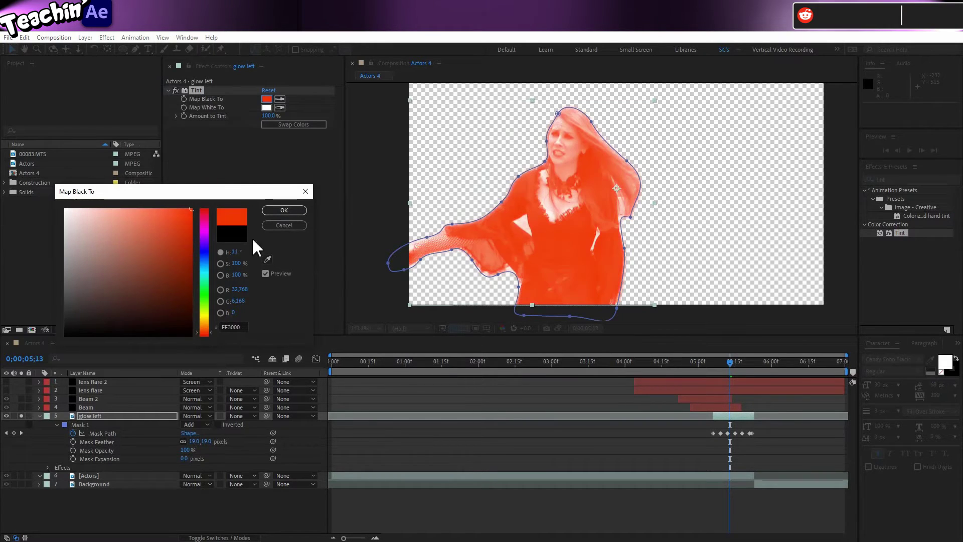
pyautogui.click(280, 210)
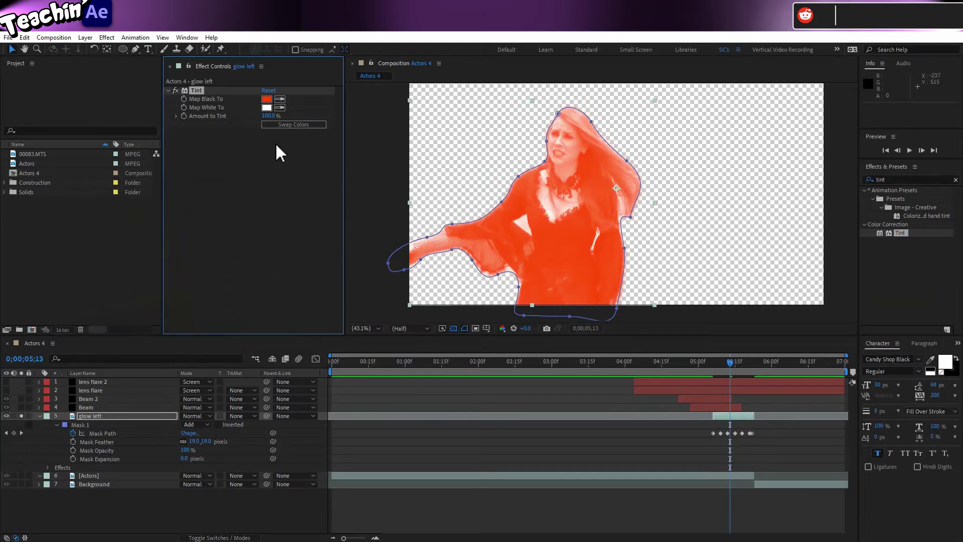
# Set the Tint effect's Map White To colour to orange FF6600.
pyautogui.click(266, 107)
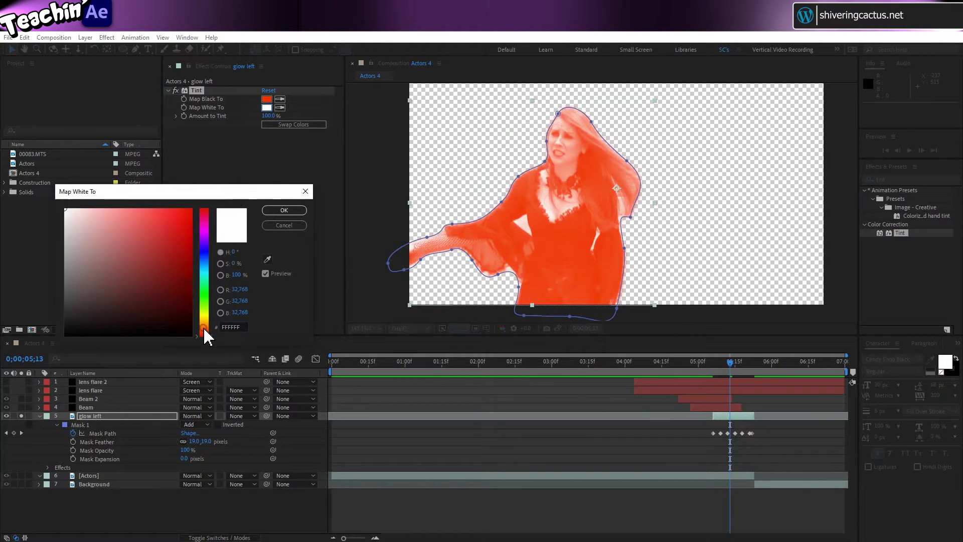
pyautogui.moveTo(206, 337); pyautogui.dragTo(204, 326)
pyautogui.moveTo(176, 253)
pyautogui.mouseDown()
pyautogui.moveTo(148, 202)
pyautogui.moveTo(112, 185)
pyautogui.moveTo(199, 170)
pyautogui.moveTo(190, 168)
pyautogui.moveTo(166, 210)
pyautogui.moveTo(169, 229)
pyautogui.moveTo(194, 183)
pyautogui.mouseUp()
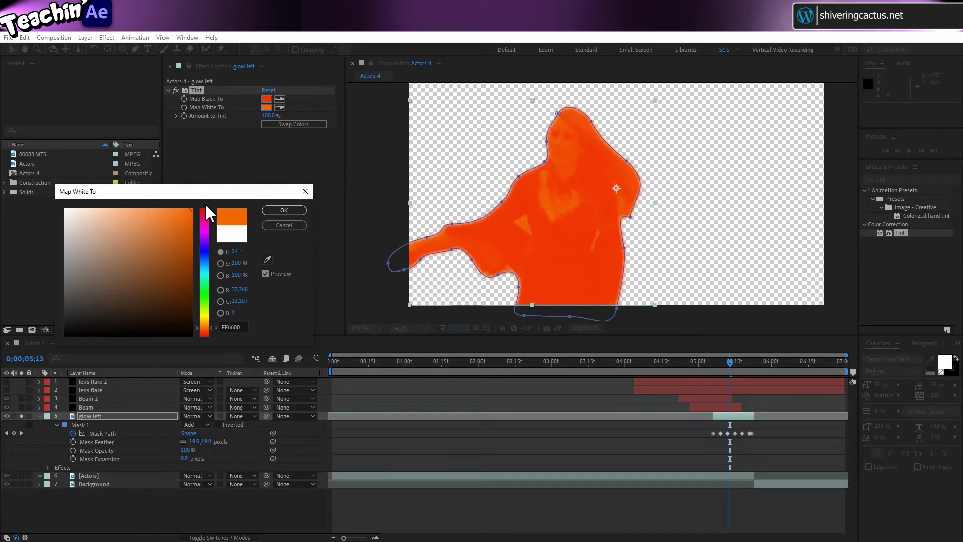
pyautogui.click(280, 206)
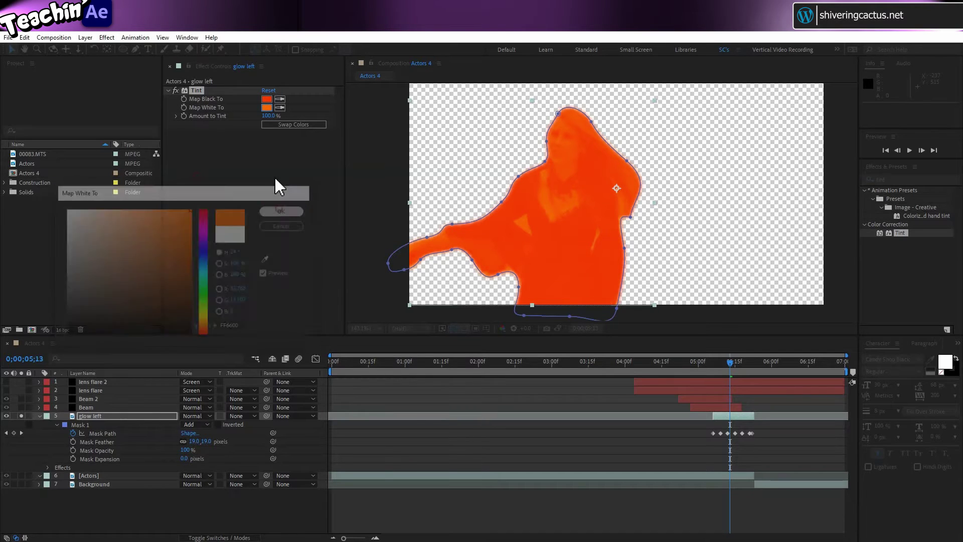
# Change the Tint effect's Map Black To colour to pale yellow FFDA82.
pyautogui.click(267, 98)
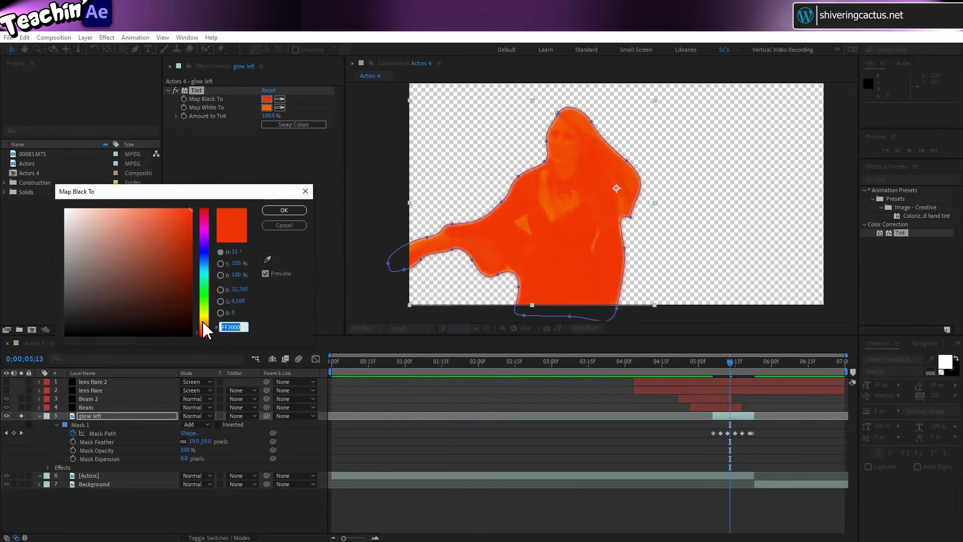
pyautogui.moveTo(204, 327); pyautogui.dragTo(203, 321)
pyautogui.moveTo(142, 208); pyautogui.dragTo(124, 206)
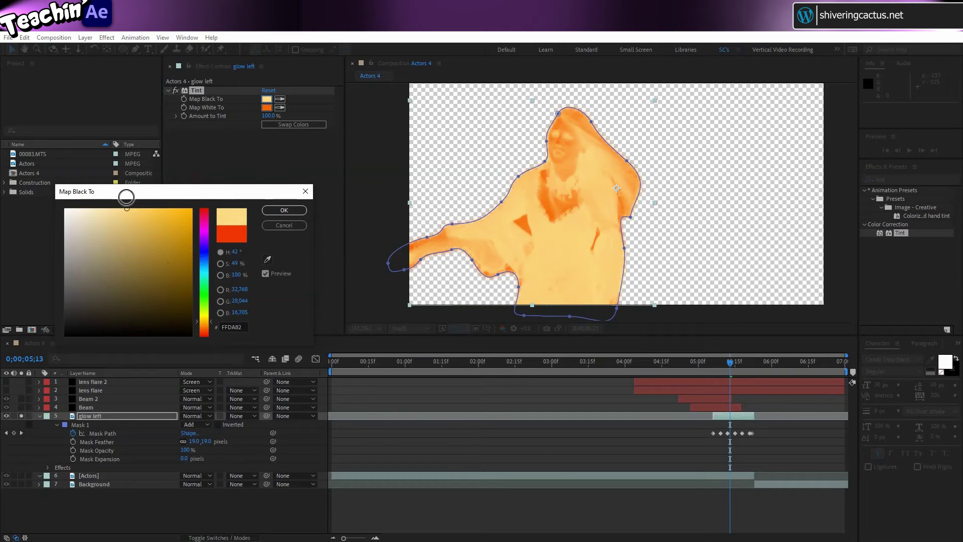
pyautogui.click(279, 210)
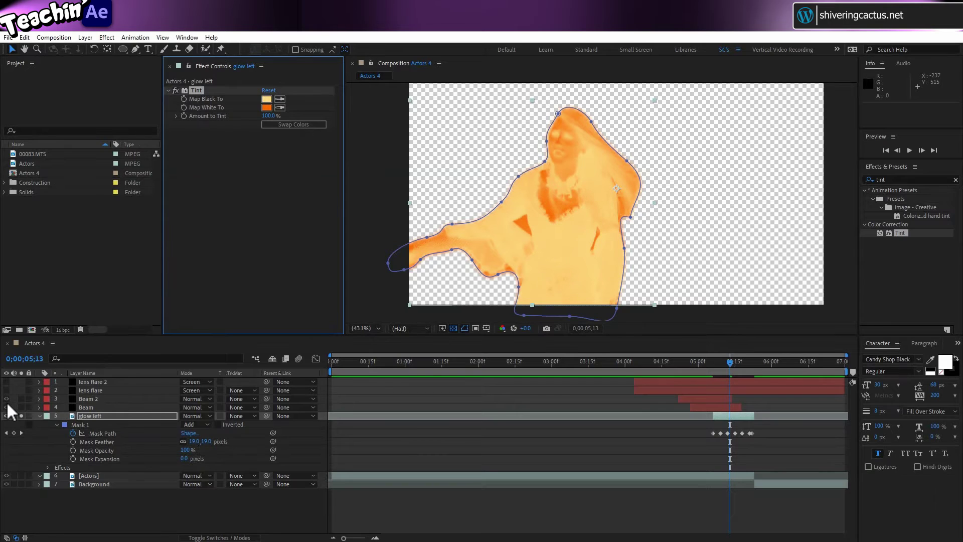
# Solo Beam 2 and draw a small circular mask on the woman's chest in glow left at 0;00;05;07.
pyautogui.click(21, 399)
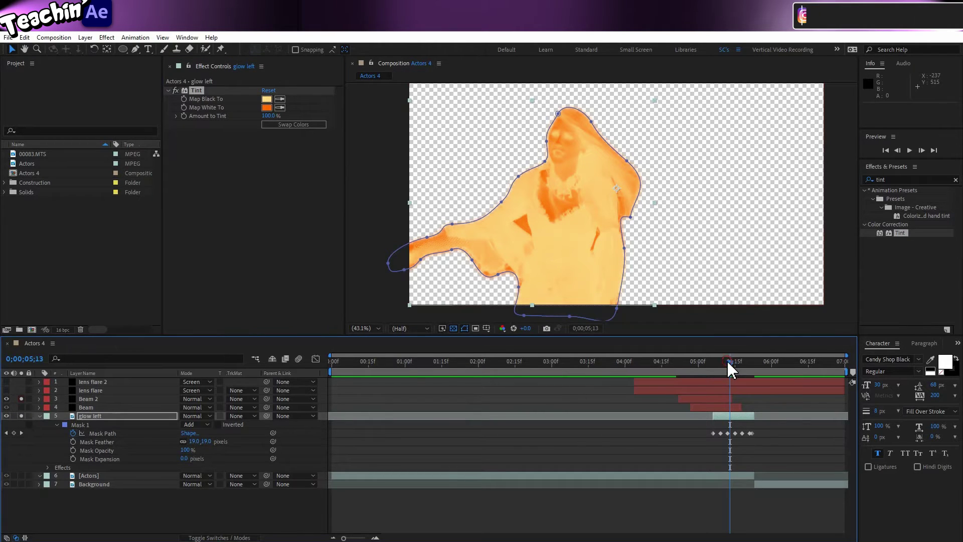
pyautogui.moveTo(727, 360); pyautogui.dragTo(712, 363)
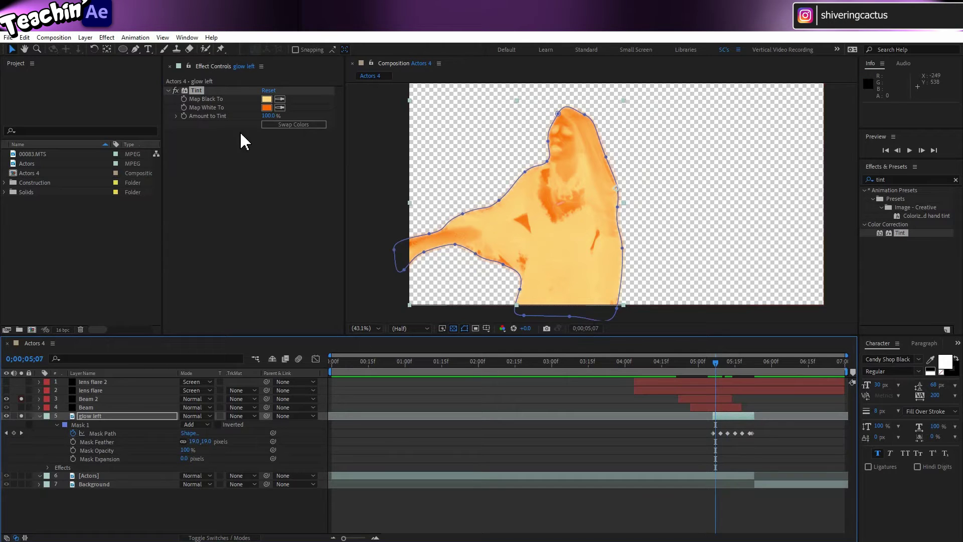
pyautogui.click(122, 49)
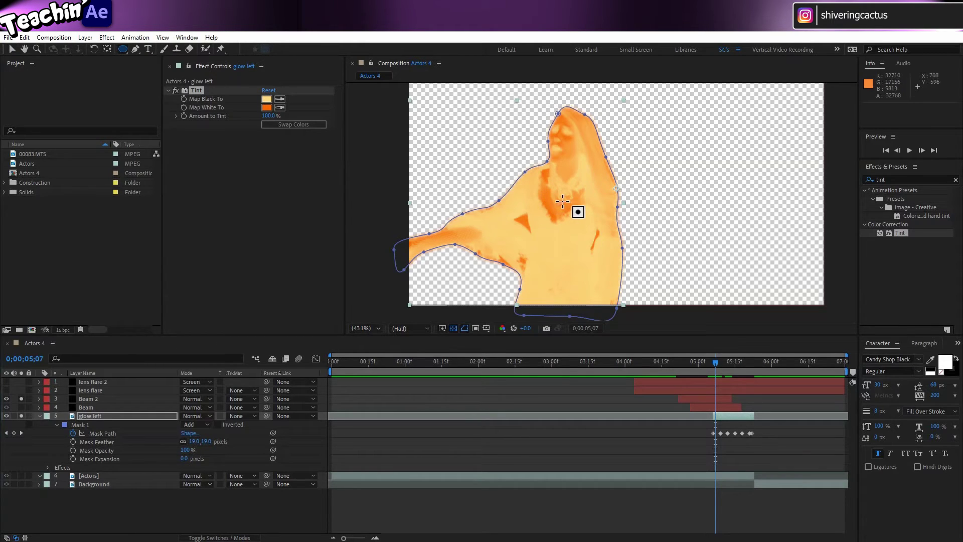
pyautogui.moveTo(563, 201)
pyautogui.mouseDown()
pyautogui.moveTo(580, 182)
pyautogui.moveTo(576, 190)
pyautogui.mouseUp()
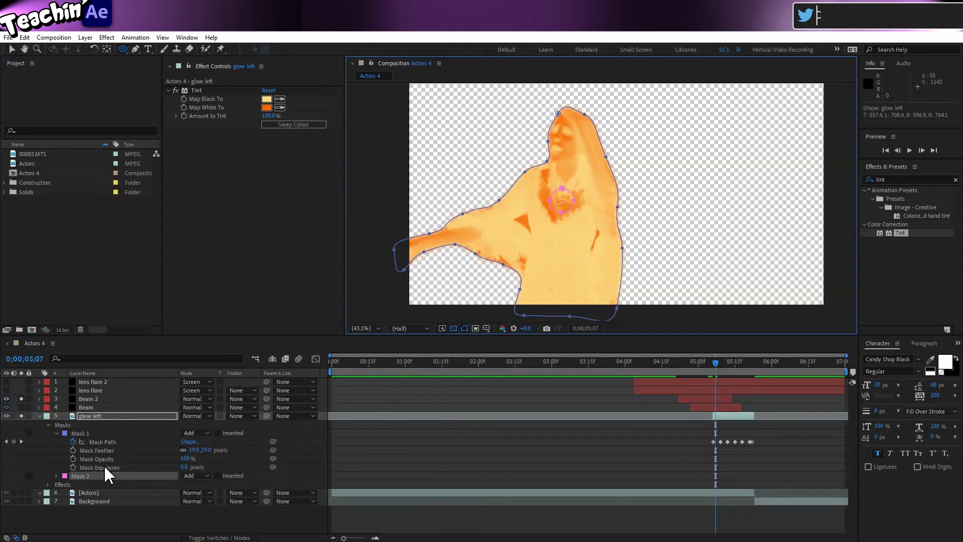
# Set the feather of Mask 2 to 154 pixels and its mode to Intersect.
pyautogui.click(56, 476)
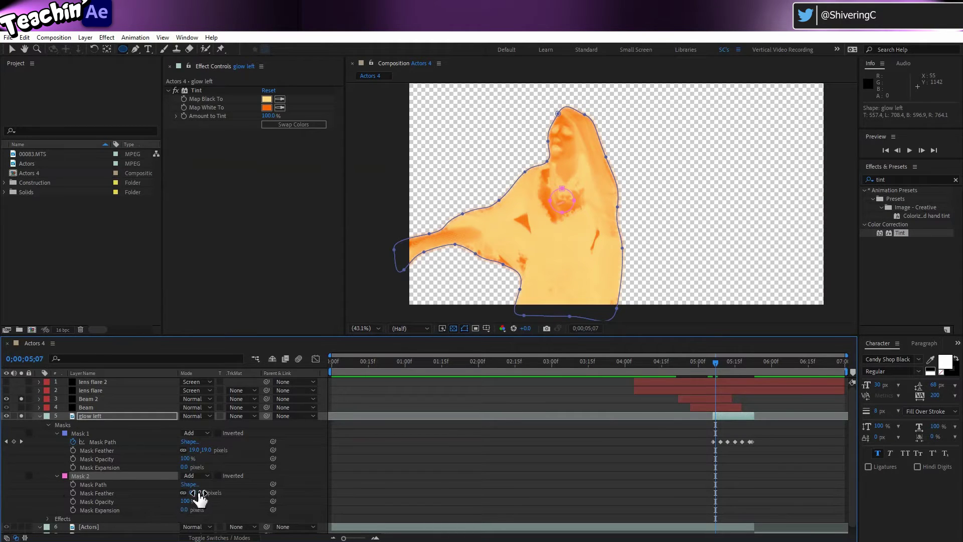
pyautogui.moveTo(193, 493); pyautogui.dragTo(261, 502)
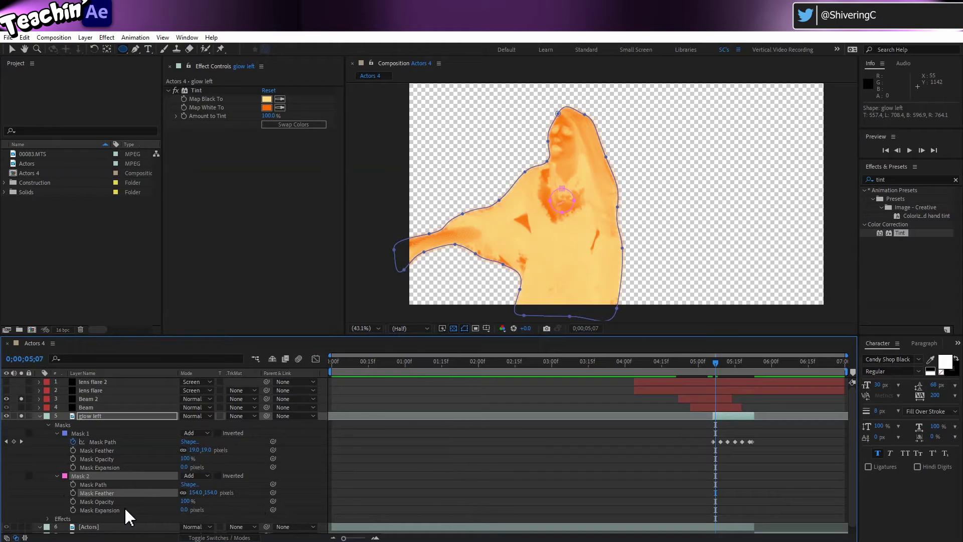
pyautogui.click(208, 475)
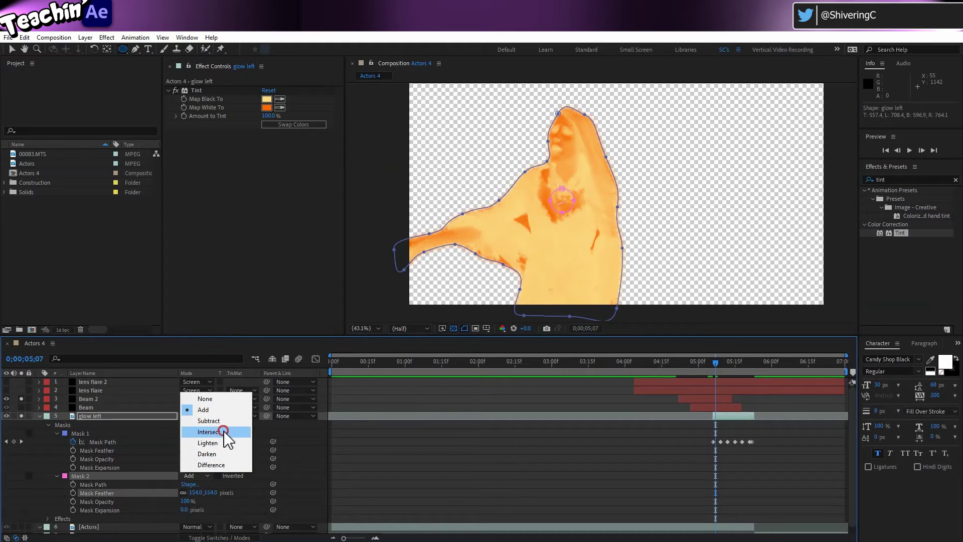
pyautogui.click(226, 436)
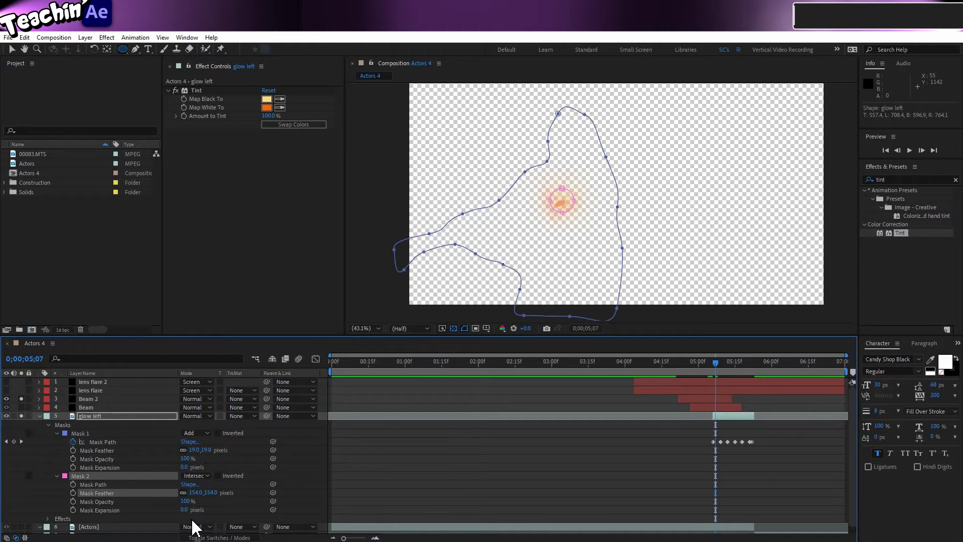
# Keyframe the expansion of Mask 2 from -10 pixels at 0;00;05;07 to 748 pixels at 0;00;05;18.
pyautogui.moveTo(186, 510)
pyautogui.mouseDown()
pyautogui.moveTo(384, 491)
pyautogui.moveTo(223, 485)
pyautogui.moveTo(181, 513)
pyautogui.mouseUp()
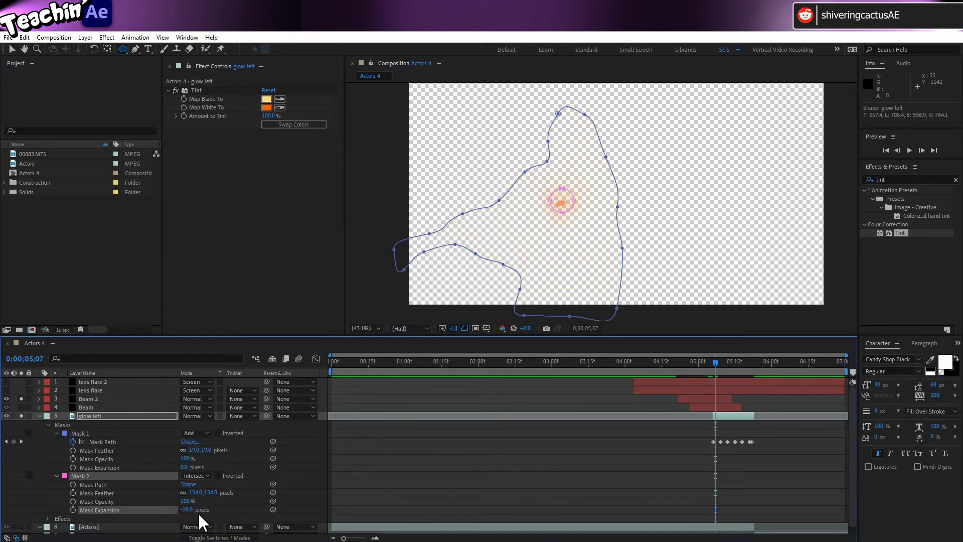
pyautogui.click(74, 510)
pyautogui.moveTo(718, 359); pyautogui.dragTo(742, 359)
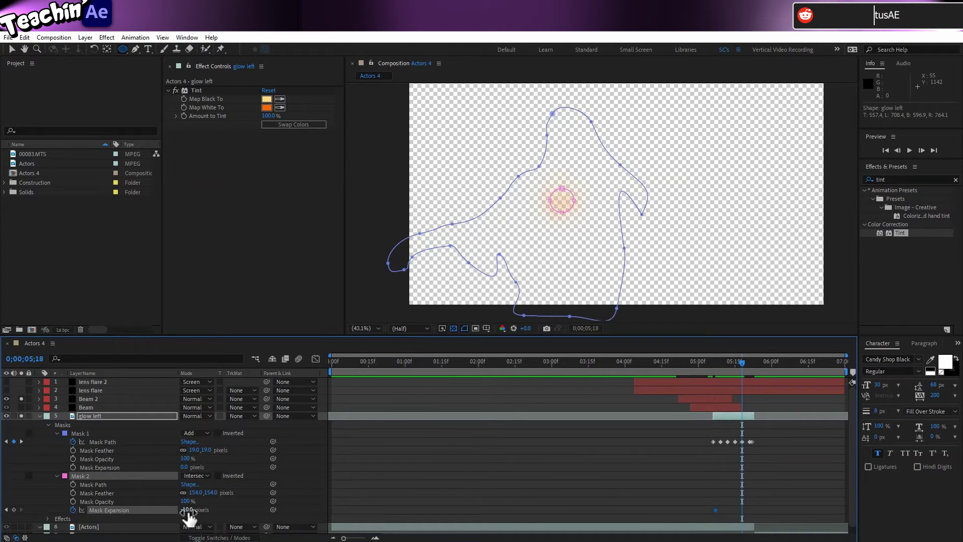
pyautogui.moveTo(188, 514); pyautogui.dragTo(537, 524)
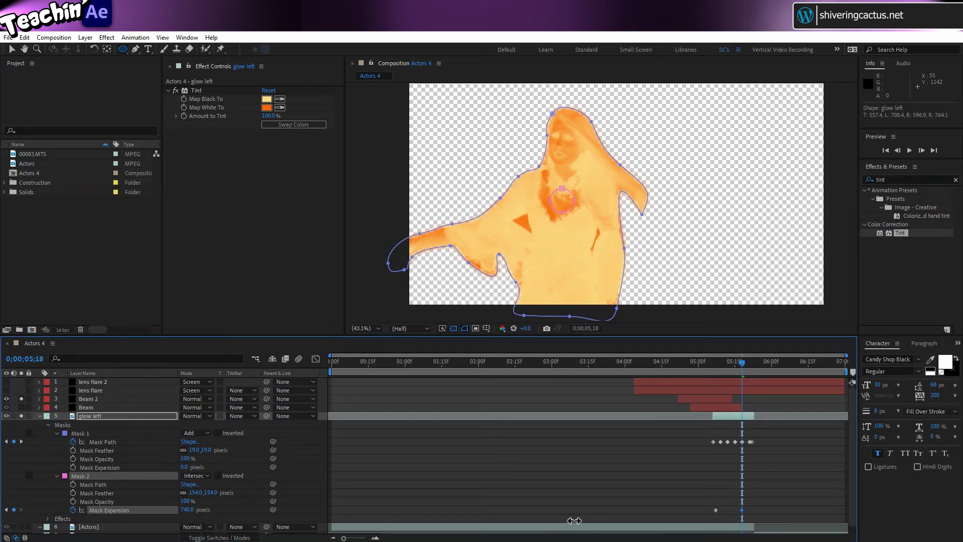
pyautogui.moveTo(574, 520); pyautogui.dragTo(576, 525)
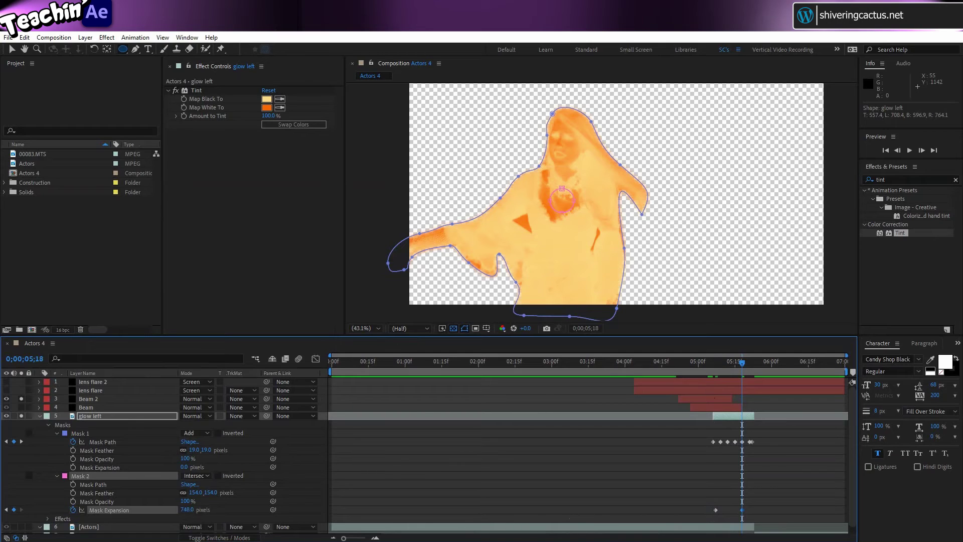
# Turn off solo for Beam 2 and glow left, and preview the composition from 0;00;03;29.
pyautogui.click(20, 400)
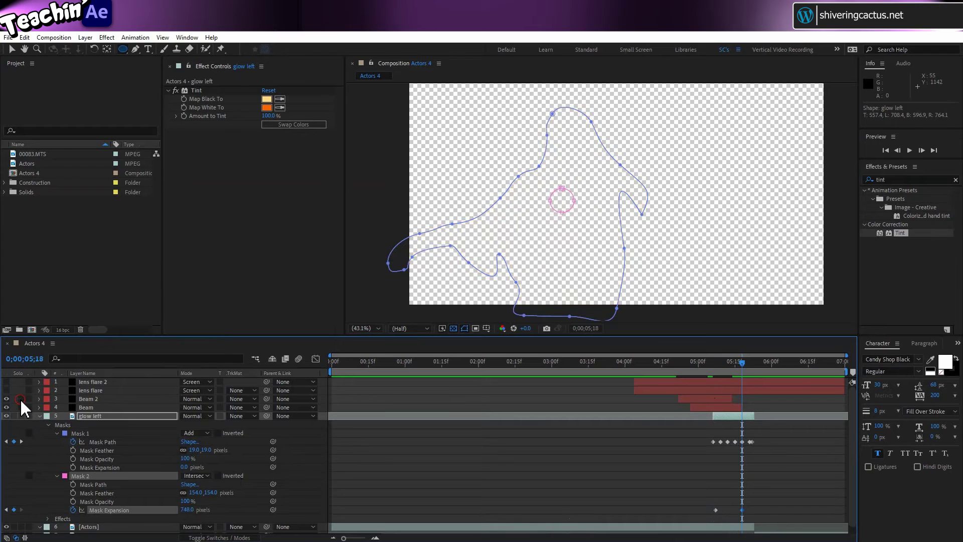
pyautogui.click(20, 400)
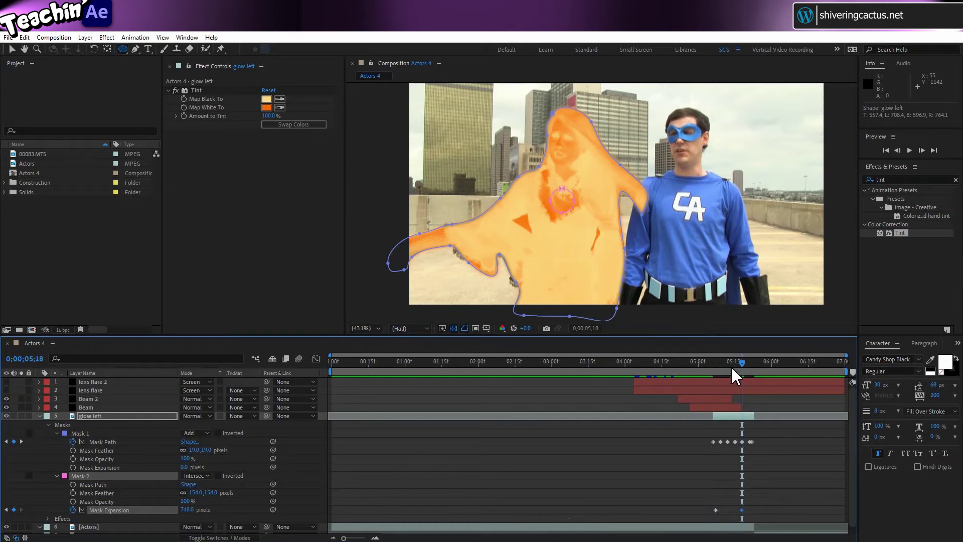
pyautogui.click(623, 356)
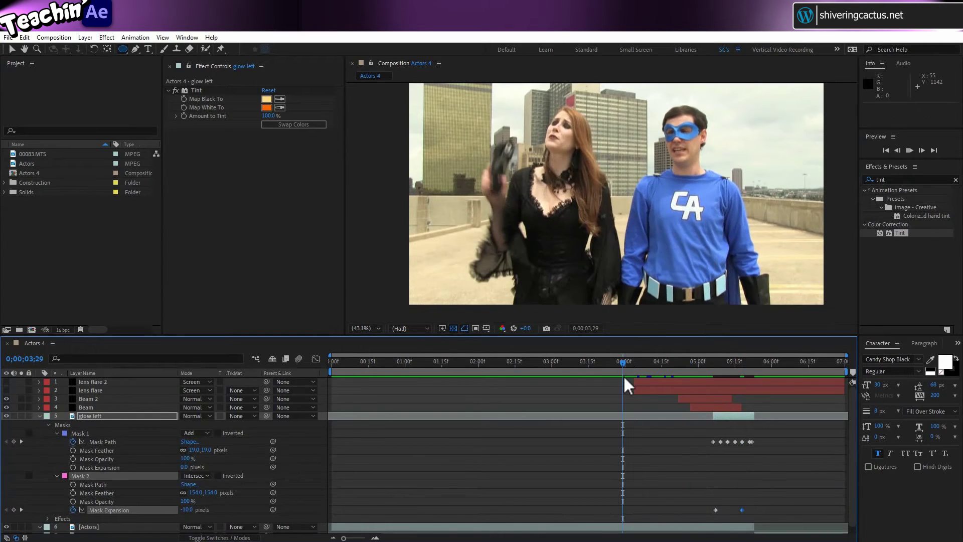
pyautogui.press('space')
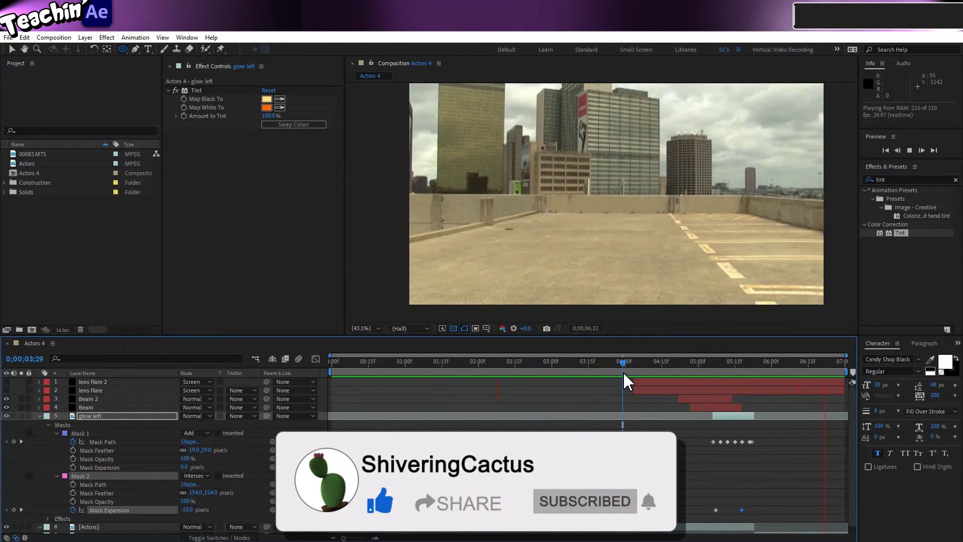
pyautogui.press('space')
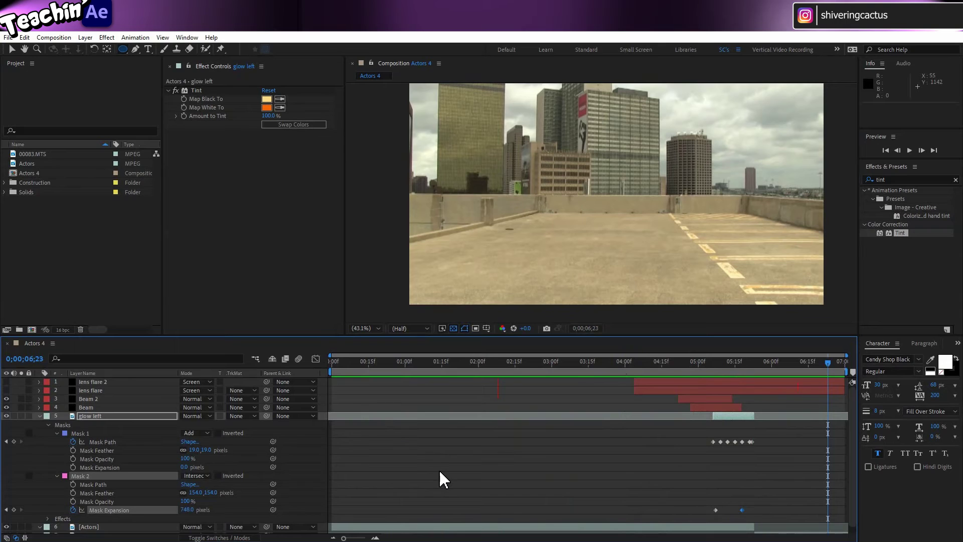
# Collapse the glow left layer and split the Actors layer at 0;00;05;13.
pyautogui.click(618, 361)
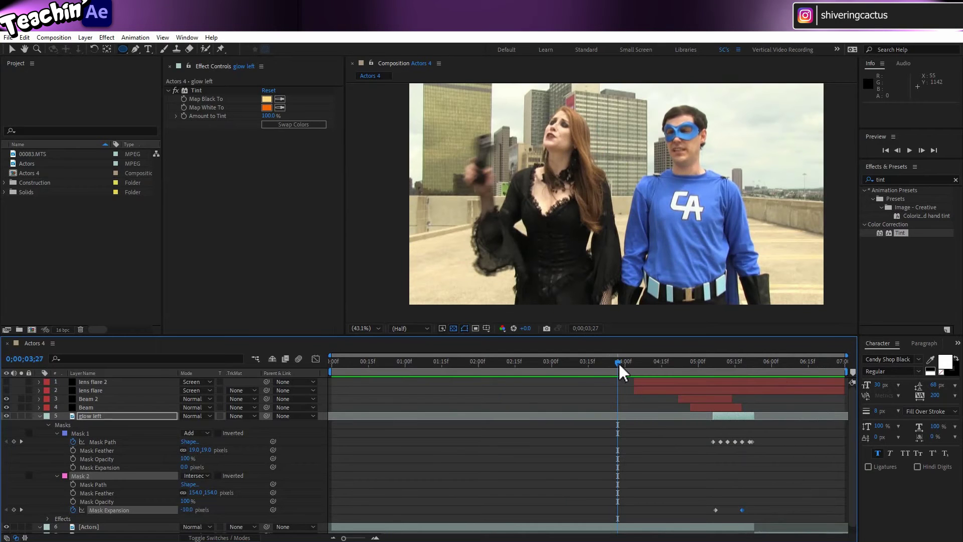
pyautogui.moveTo(618, 362); pyautogui.dragTo(730, 386)
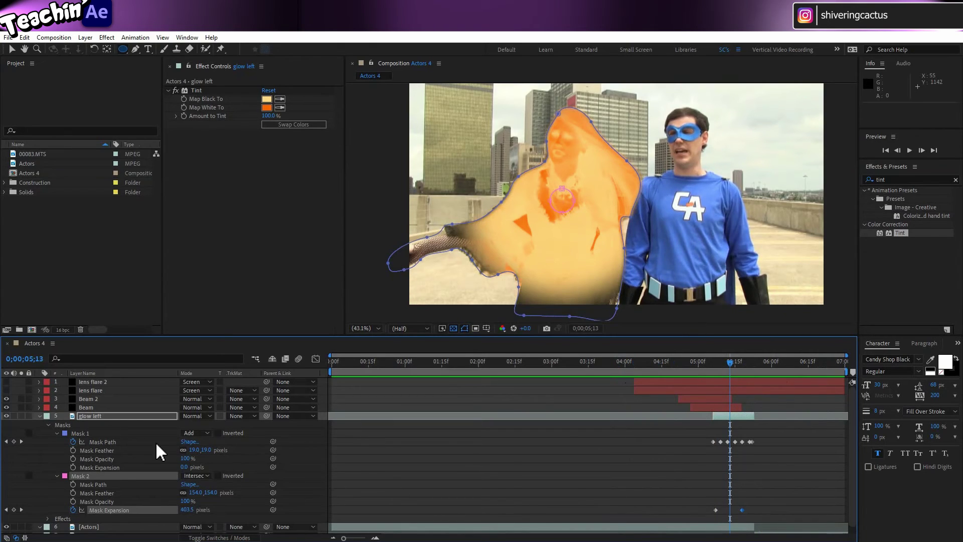
pyautogui.click(39, 416)
pyautogui.click(89, 424)
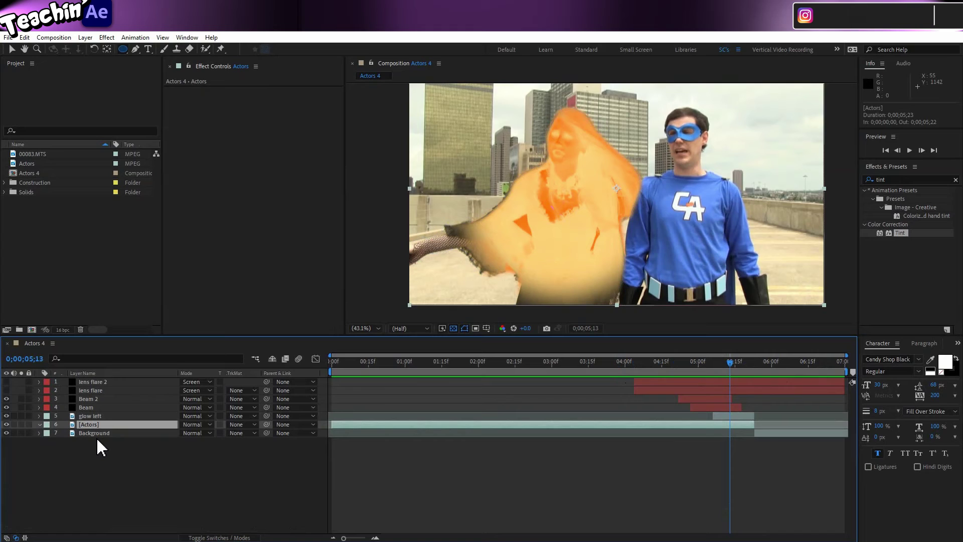
pyautogui.hotkey('ctrl', 'shift', 'd')
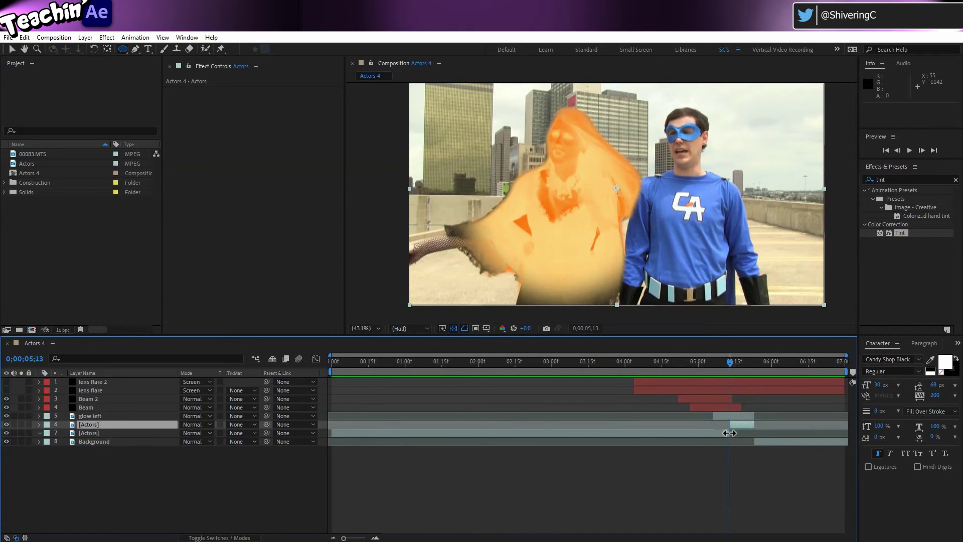
# Rename the split upper Actors layer to "glow right" and solo it.
pyautogui.press('Return')
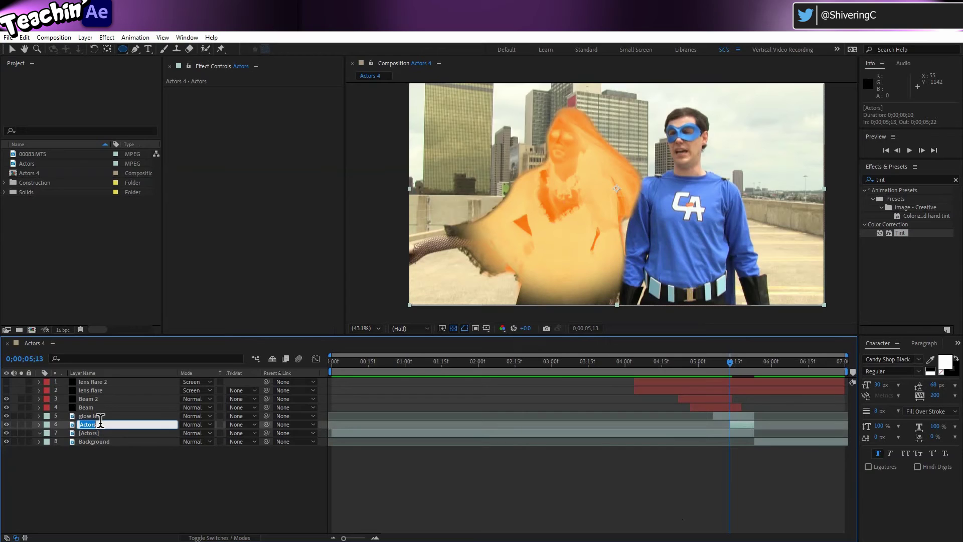
pyautogui.write('glow right')
pyautogui.press('Return')
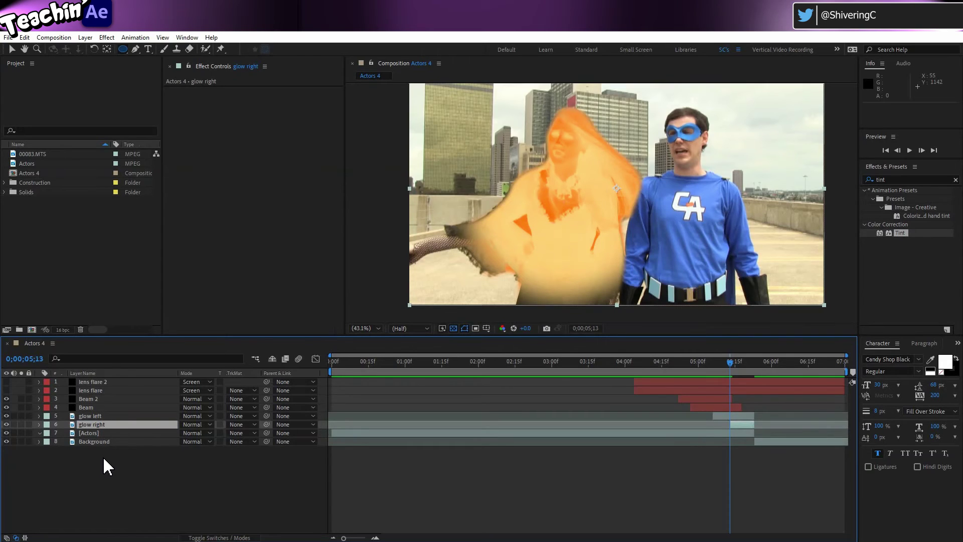
pyautogui.click(21, 424)
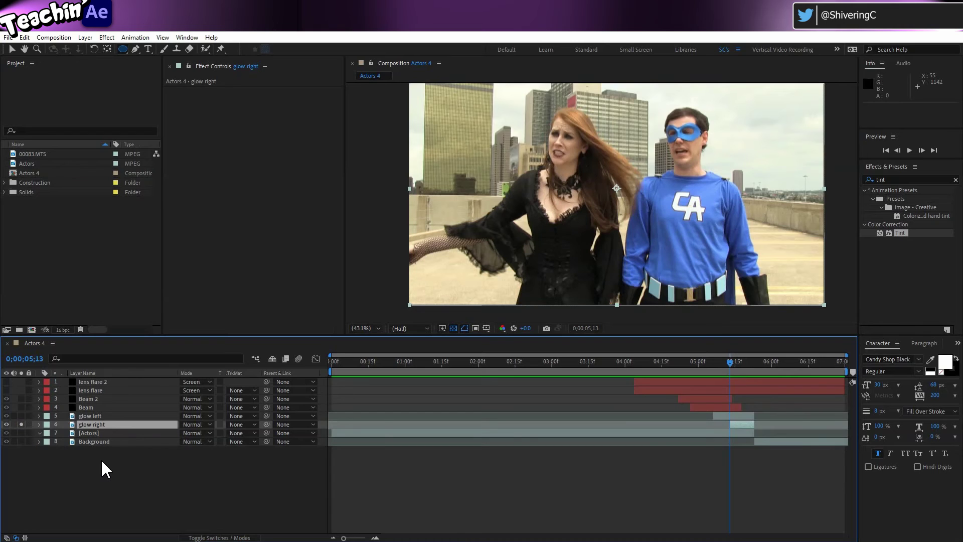
# Open glow right in its own layer view and paint a Roto Brush foreground selection over the man in blue.
pyautogui.doubleClick(91, 425)
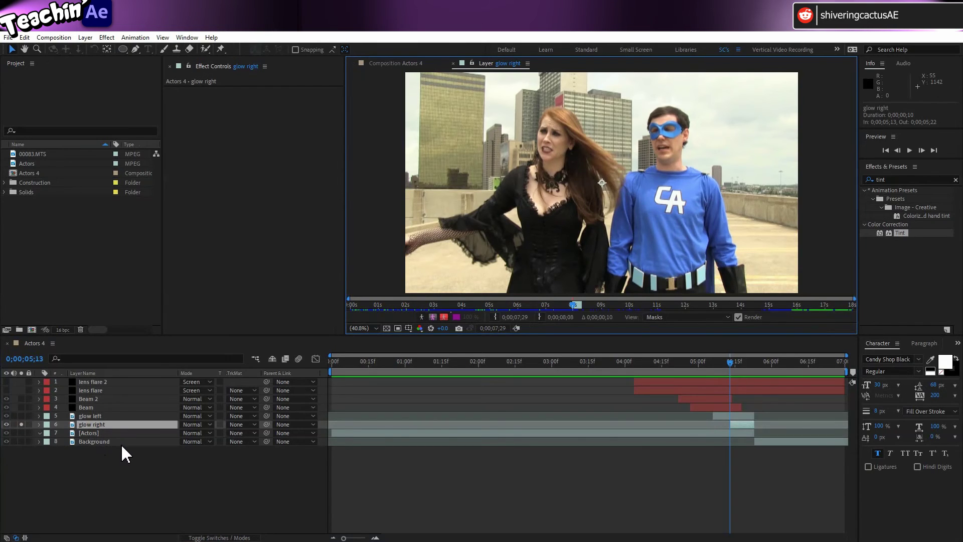
pyautogui.click(207, 49)
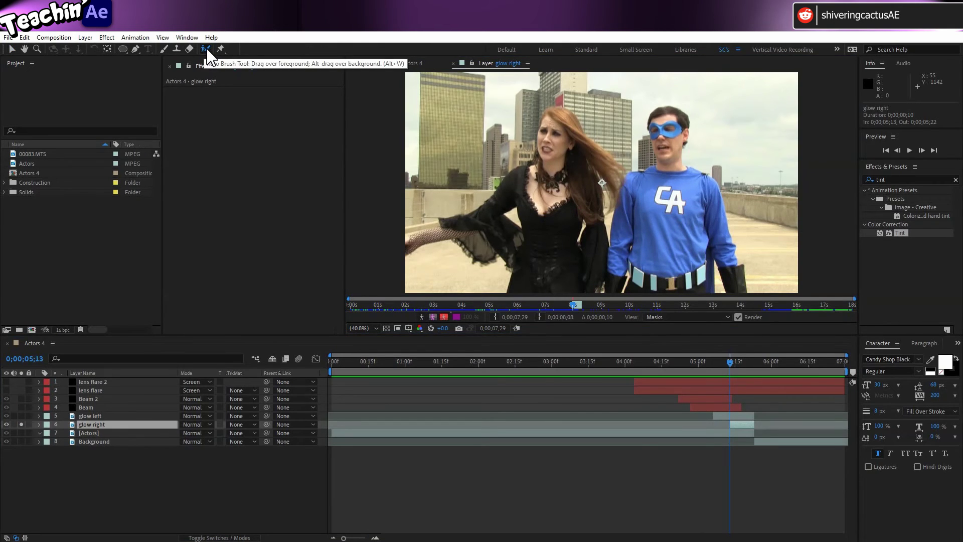
pyautogui.click(207, 49)
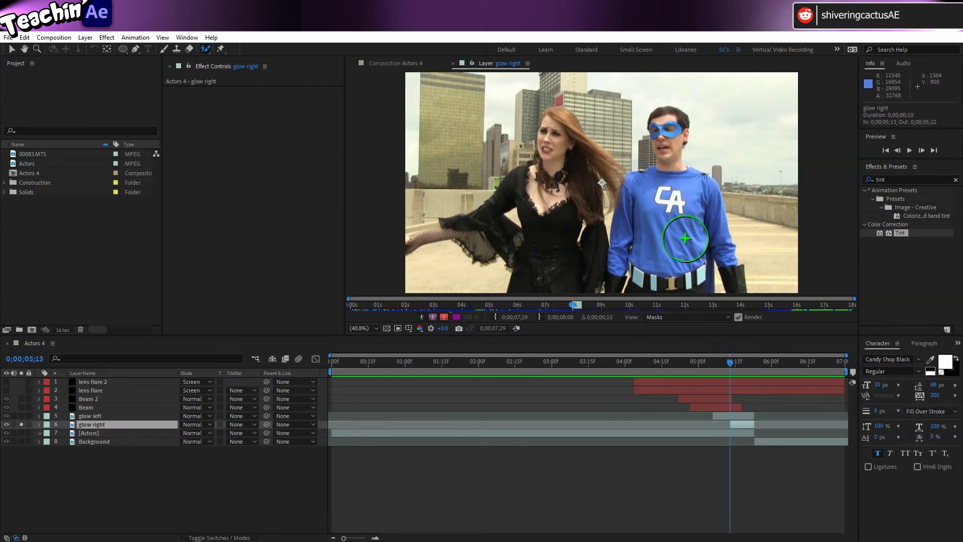
pyautogui.moveTo(685, 238); pyautogui.dragTo(668, 238)
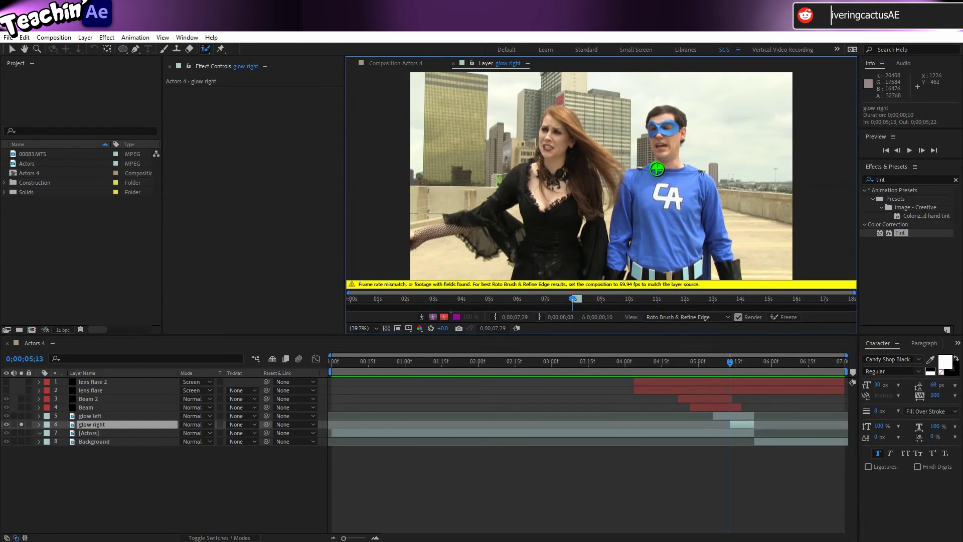
pyautogui.moveTo(657, 169)
pyautogui.mouseDown()
pyautogui.moveTo(633, 171)
pyautogui.moveTo(622, 188)
pyautogui.moveTo(606, 281)
pyautogui.moveTo(627, 254)
pyautogui.moveTo(635, 277)
pyautogui.moveTo(708, 282)
pyautogui.moveTo(713, 245)
pyautogui.moveTo(733, 283)
pyautogui.moveTo(738, 263)
pyautogui.moveTo(711, 188)
pyautogui.moveTo(681, 164)
pyautogui.moveTo(675, 111)
pyautogui.moveTo(653, 115)
pyautogui.moveTo(660, 168)
pyautogui.mouseUp()
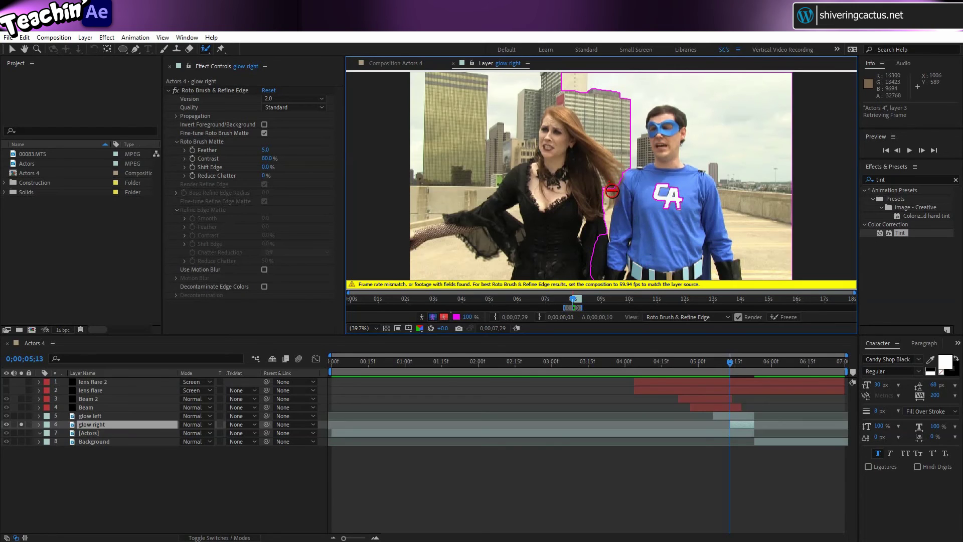
# Subtract the woman's hair and sleeve and the background from the Roto Brush selection around the man, and return to the composition.
pyautogui.moveTo(611, 190)
pyautogui.mouseDown()
pyautogui.moveTo(606, 230)
pyautogui.moveTo(610, 190)
pyautogui.moveTo(606, 198)
pyautogui.mouseUp()
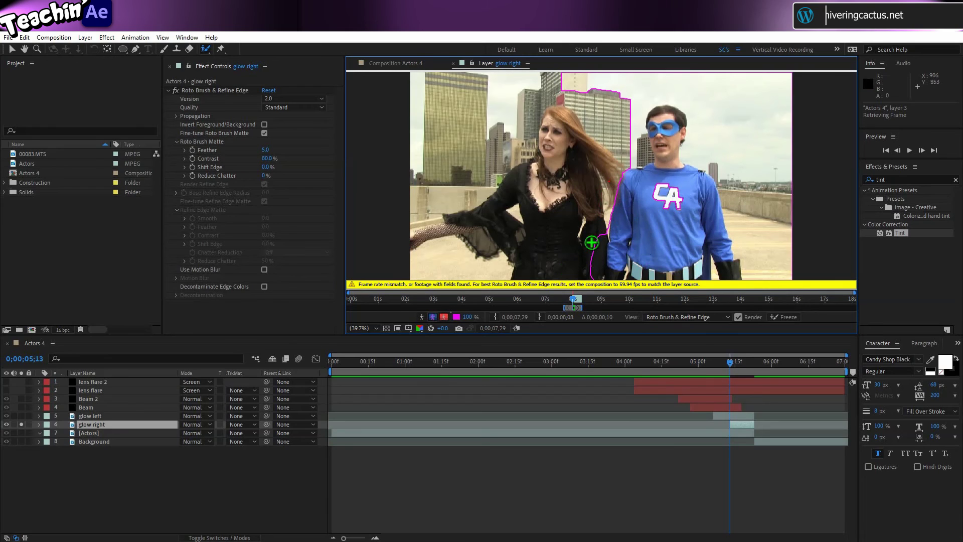
pyautogui.moveTo(592, 242)
pyautogui.mouseDown()
pyautogui.moveTo(597, 281)
pyautogui.moveTo(603, 224)
pyautogui.mouseUp()
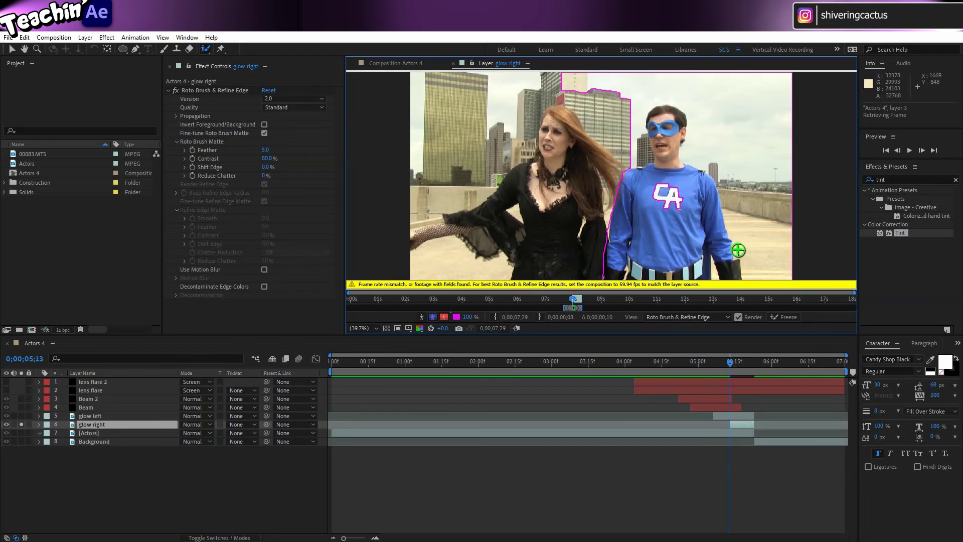
pyautogui.moveTo(746, 275)
pyautogui.mouseDown()
pyautogui.moveTo(713, 176)
pyautogui.moveTo(683, 149)
pyautogui.moveTo(694, 103)
pyautogui.moveTo(668, 94)
pyautogui.moveTo(639, 112)
pyautogui.moveTo(642, 152)
pyautogui.moveTo(633, 165)
pyautogui.moveTo(625, 114)
pyautogui.moveTo(566, 76)
pyautogui.moveTo(757, 82)
pyautogui.moveTo(782, 155)
pyautogui.moveTo(783, 270)
pyautogui.moveTo(755, 277)
pyautogui.moveTo(742, 293)
pyautogui.mouseUp()
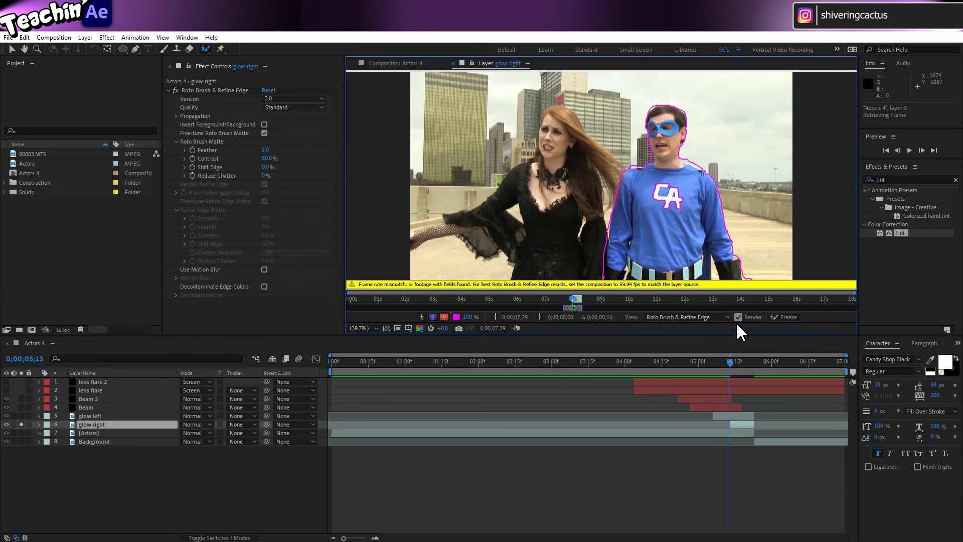
pyautogui.click(453, 63)
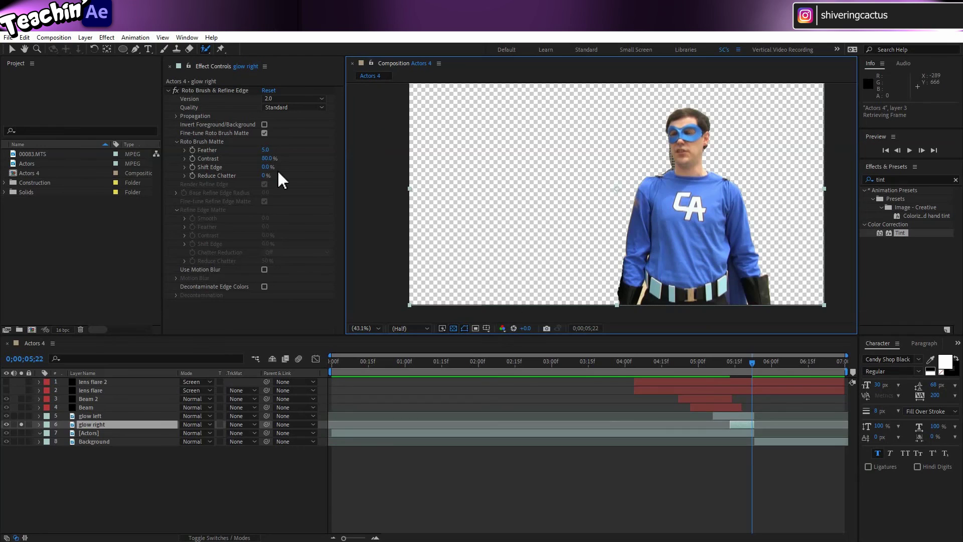
# Set the Roto Brush Matte feather of glow right to 20.
pyautogui.click(266, 151)
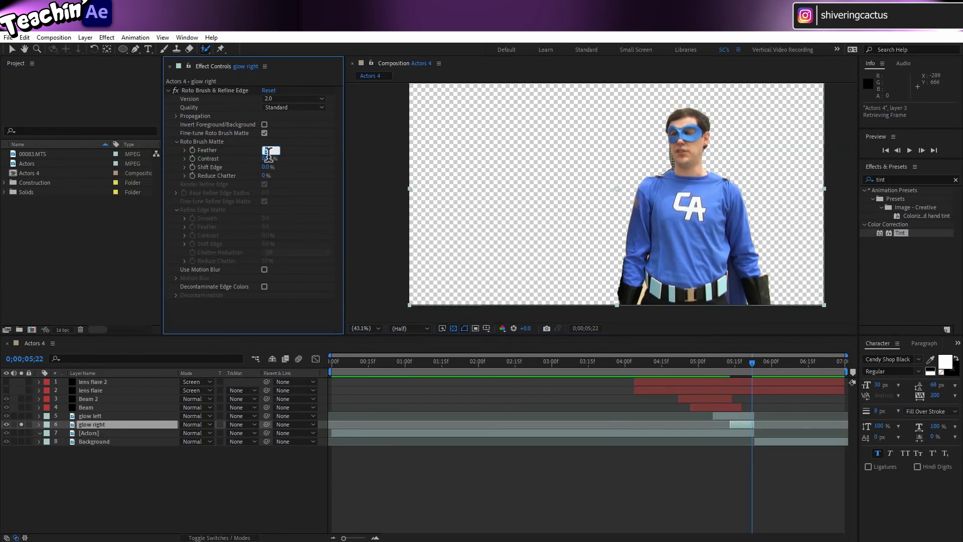
pyautogui.write('20')
pyautogui.press('Return')
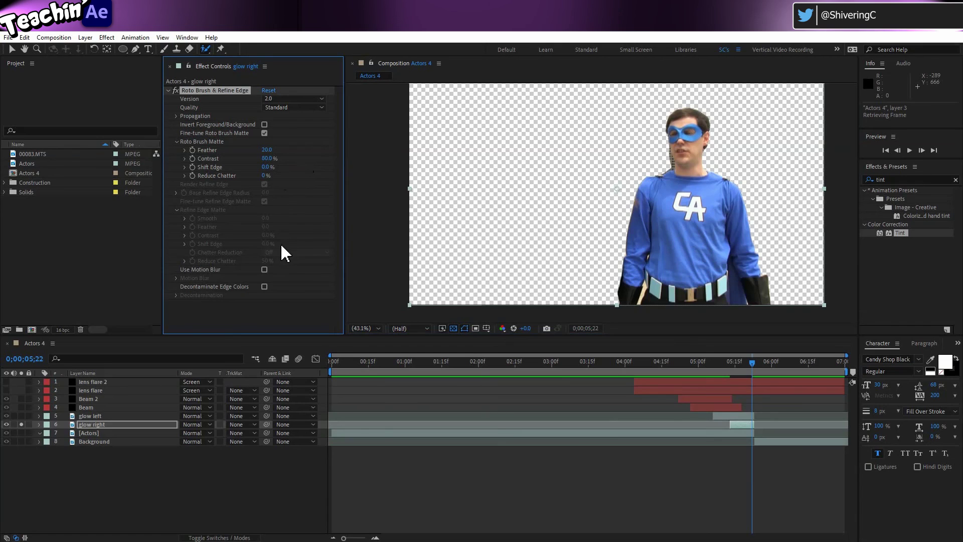
# Copy the Tint effect from the glow left layer to the glow right layer.
pyautogui.click(117, 416)
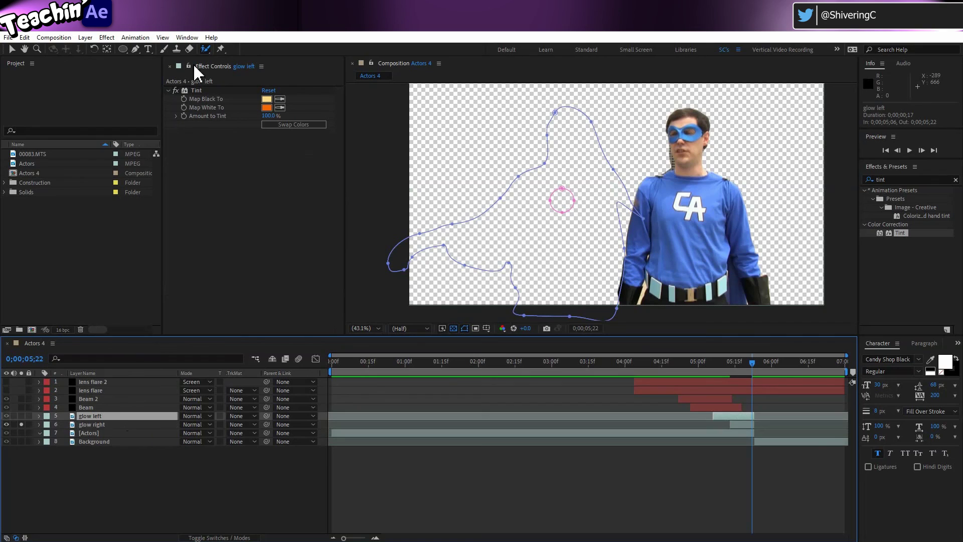
pyautogui.click(205, 84)
pyautogui.click(198, 91)
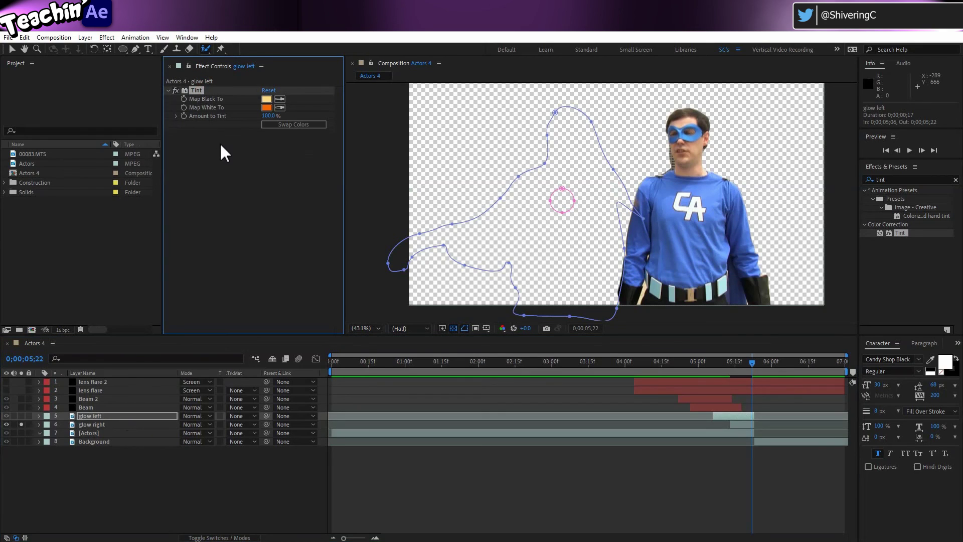
pyautogui.click(114, 425)
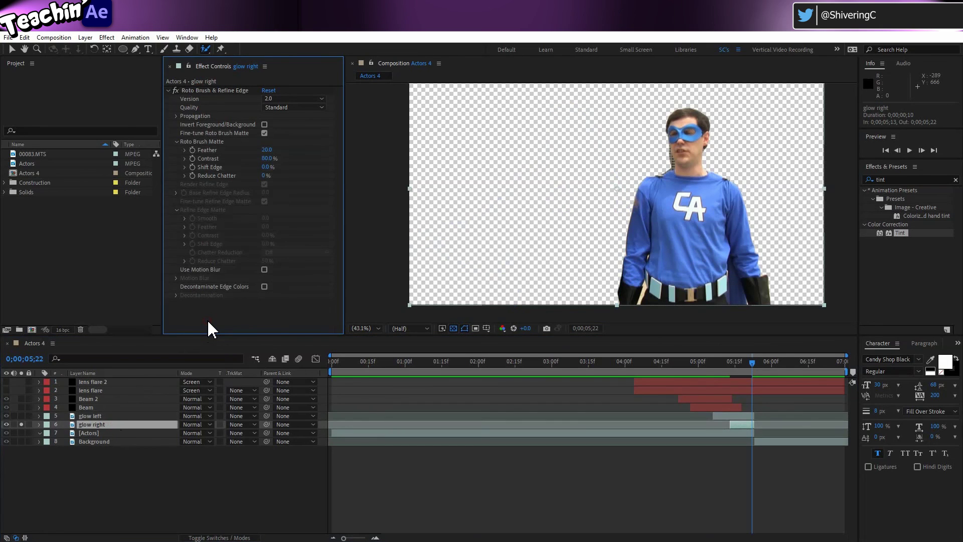
pyautogui.moveTo(208, 328); pyautogui.dragTo(208, 328)
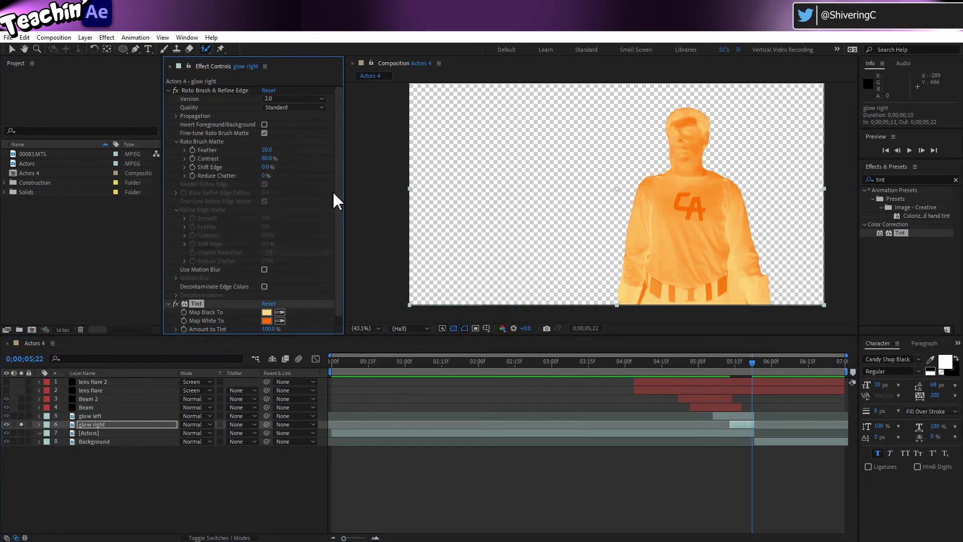
# Turn off solo for glow right and scrub through the composition from 0;00;03;26 to 0;00;04;22.
pyautogui.click(21, 425)
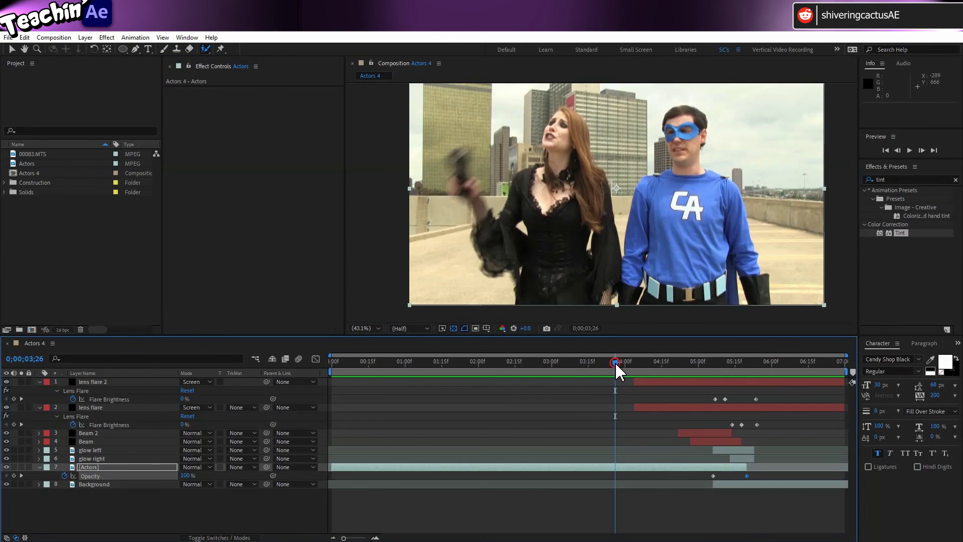
pyautogui.moveTo(615, 363); pyautogui.dragTo(686, 407)
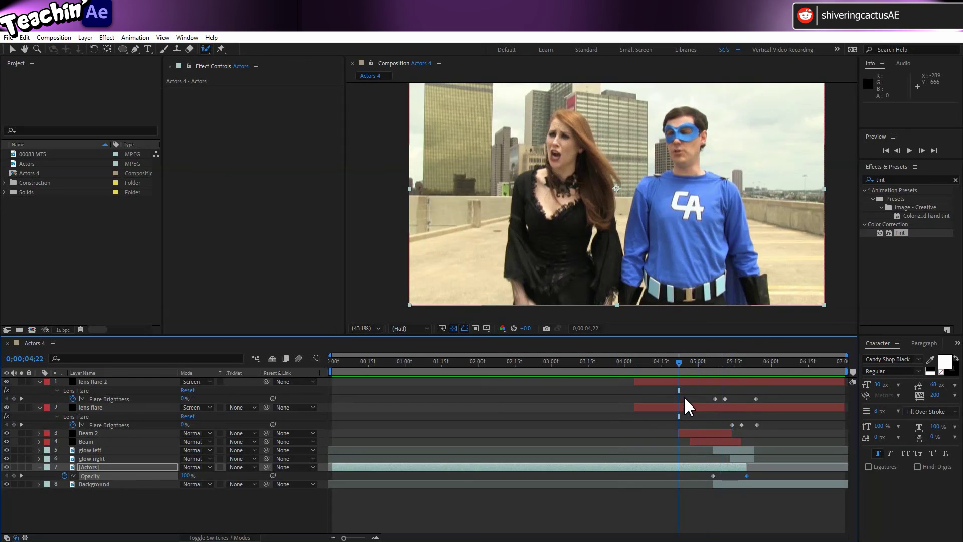